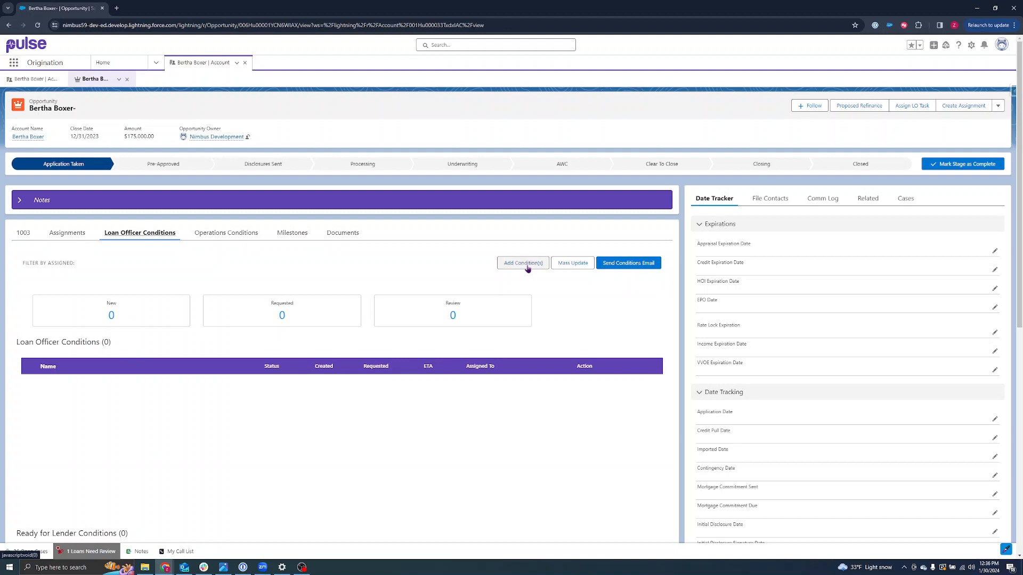
# Run the Add Conditions wizard for loan officer conditions with Purchase and W2, then exit it.
pyautogui.click(524, 264)
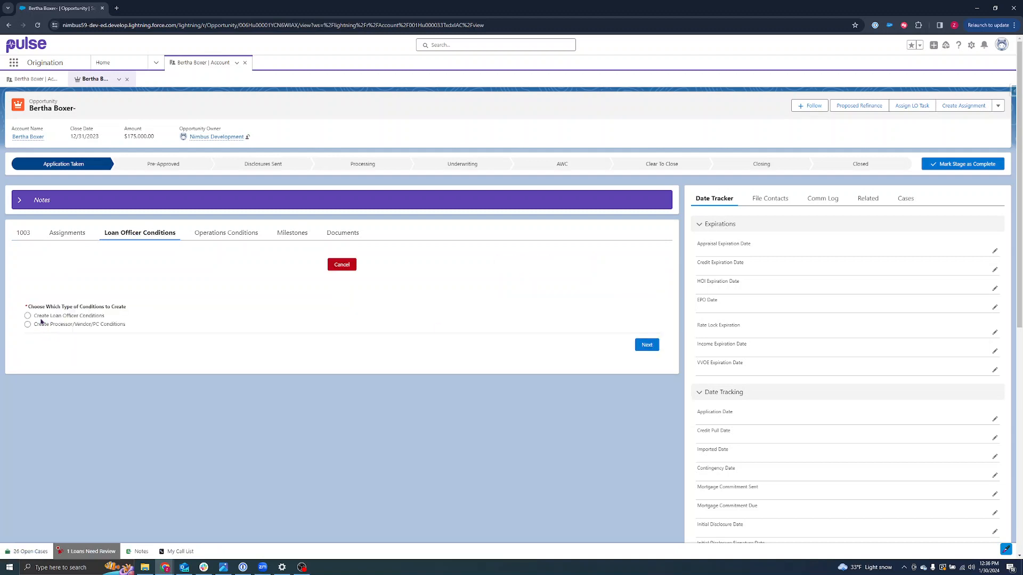
pyautogui.click(28, 317)
pyautogui.click(646, 349)
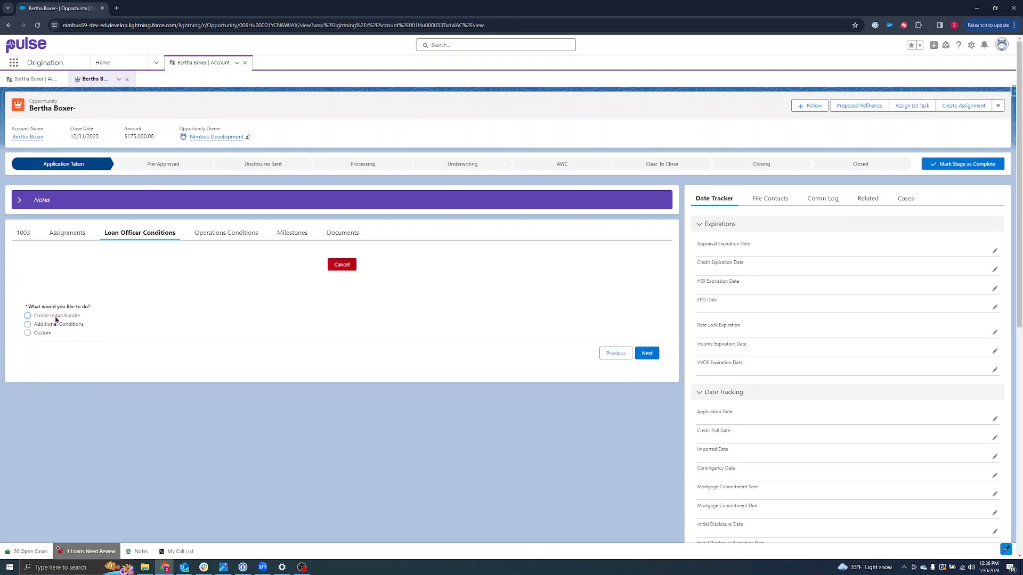
pyautogui.click(647, 354)
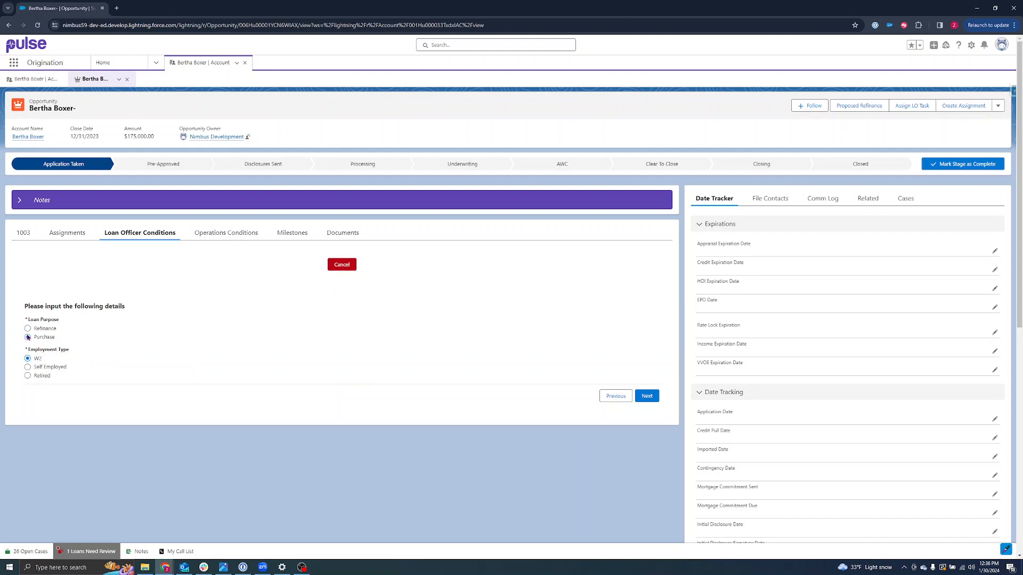
pyautogui.click(646, 396)
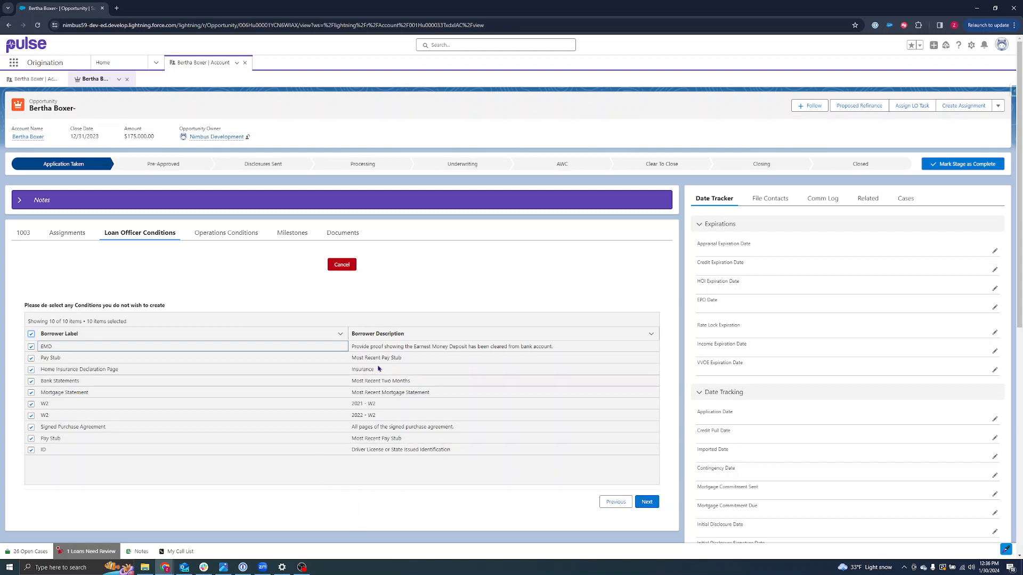
pyautogui.click(341, 265)
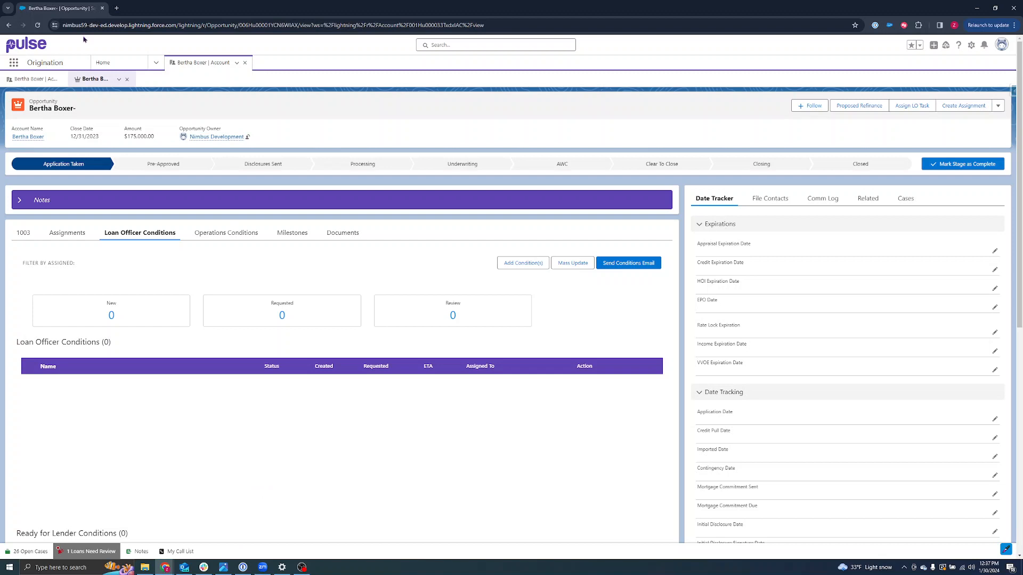
# From Home, search apps for 'loan cond' and open Loan Condition References in a new browser tab.
pyautogui.click(104, 62)
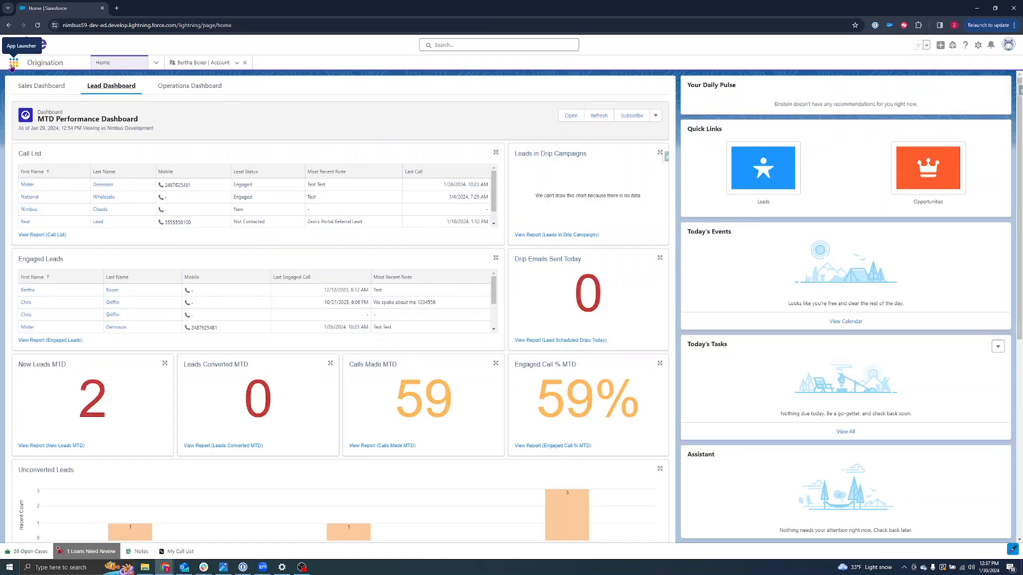
pyautogui.click(13, 63)
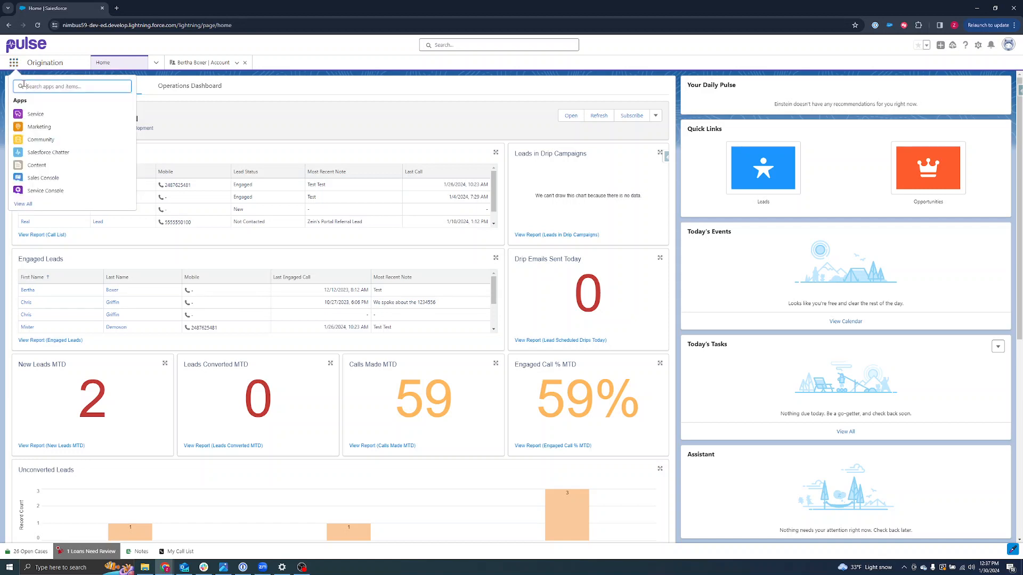
pyautogui.write('loan condition')
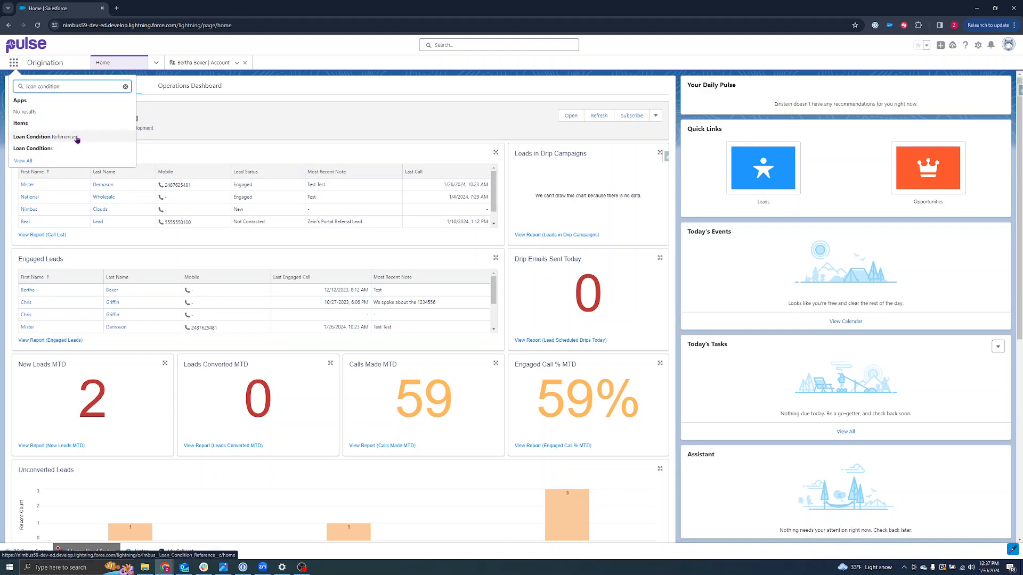
pyautogui.middleClick(76, 139)
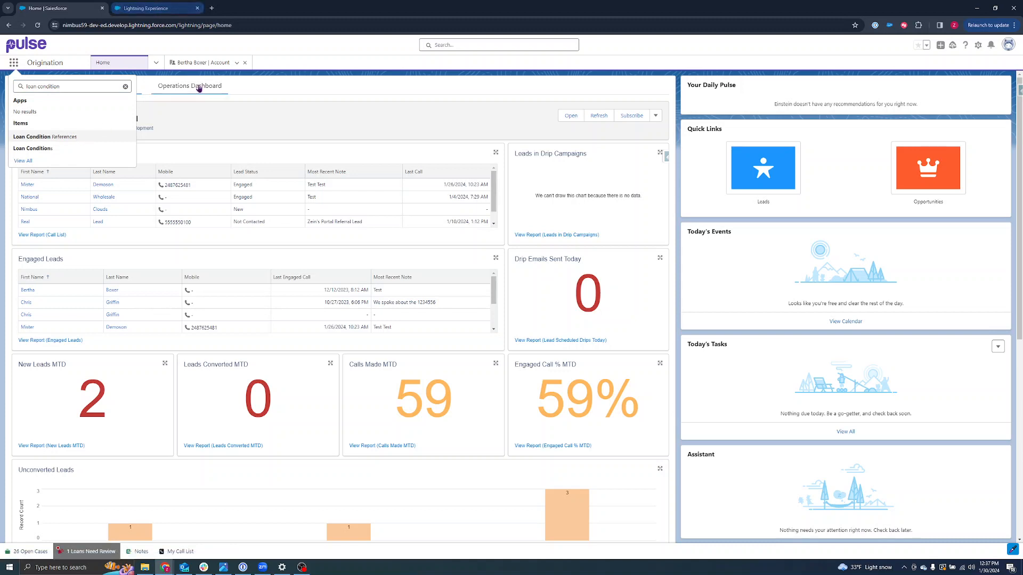
pyautogui.click(169, 6)
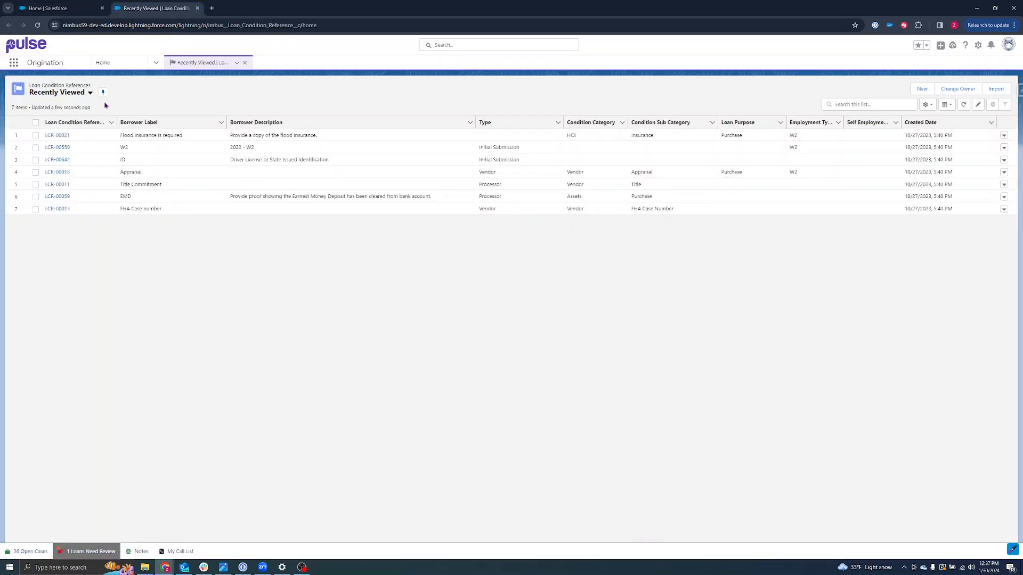
# Switch to the All list view and search it for 'w2'.
pyautogui.click(89, 93)
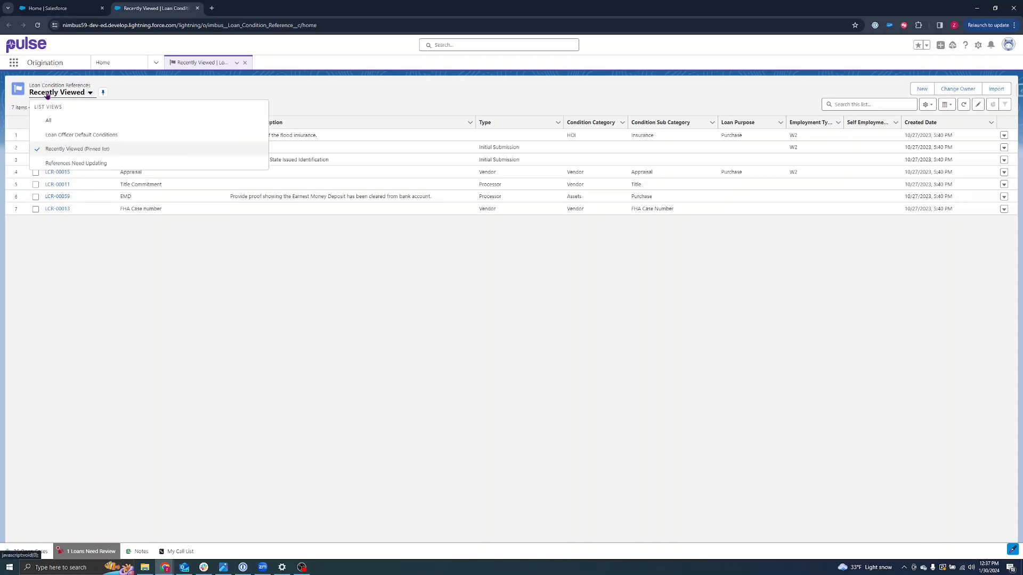
pyautogui.click(48, 121)
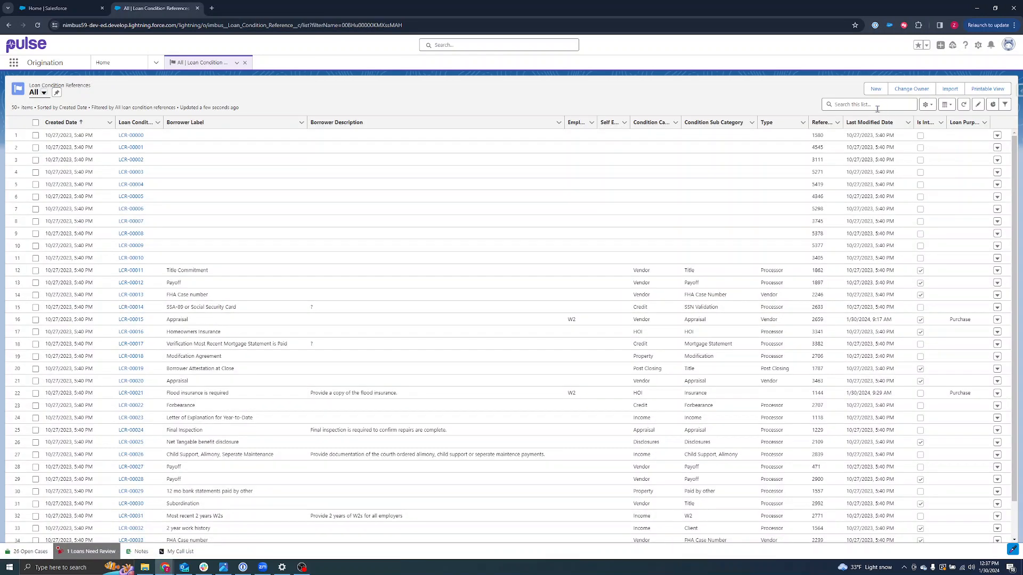
pyautogui.click(836, 107)
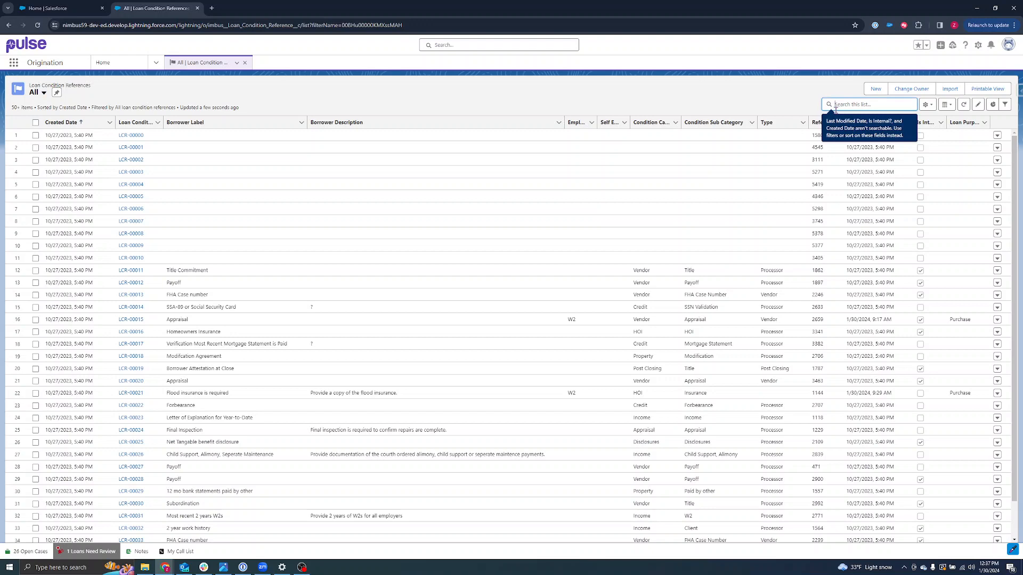
pyautogui.write('w2')
pyautogui.press('Return')
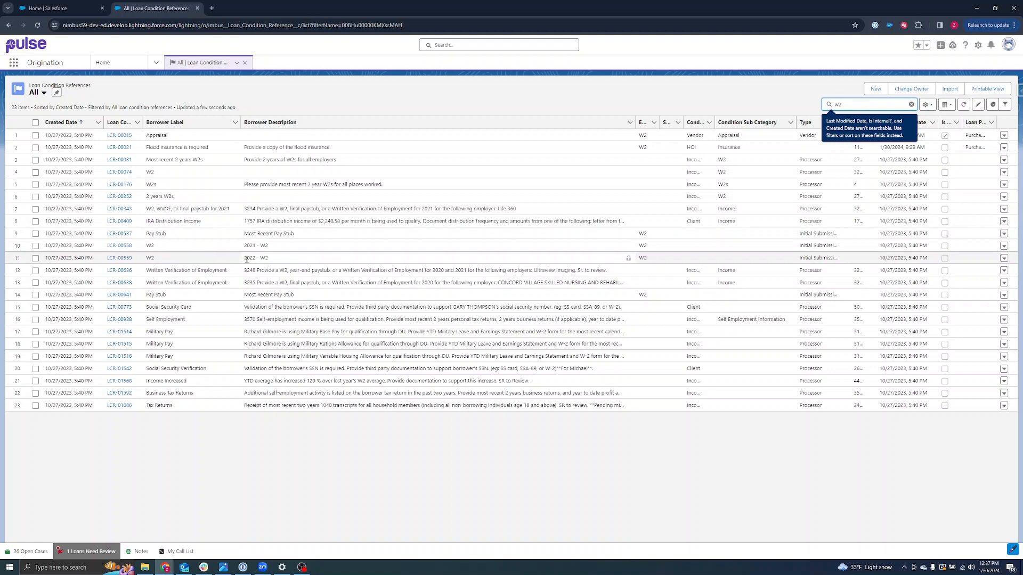
# Change LCR-00559's Borrower Label from W2 to 'W2 - 2022' and save.
pyautogui.click(119, 259)
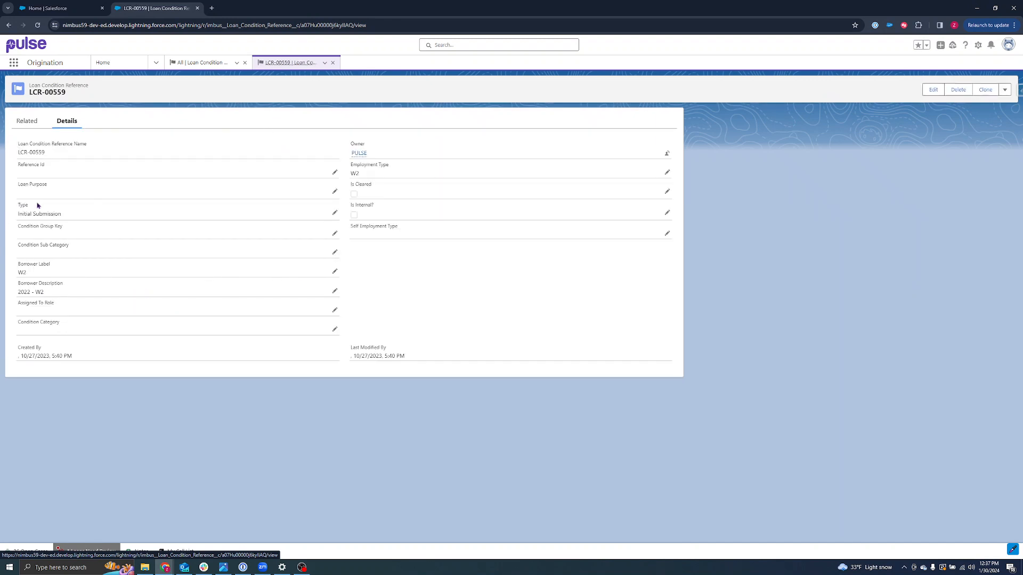
pyautogui.click(334, 272)
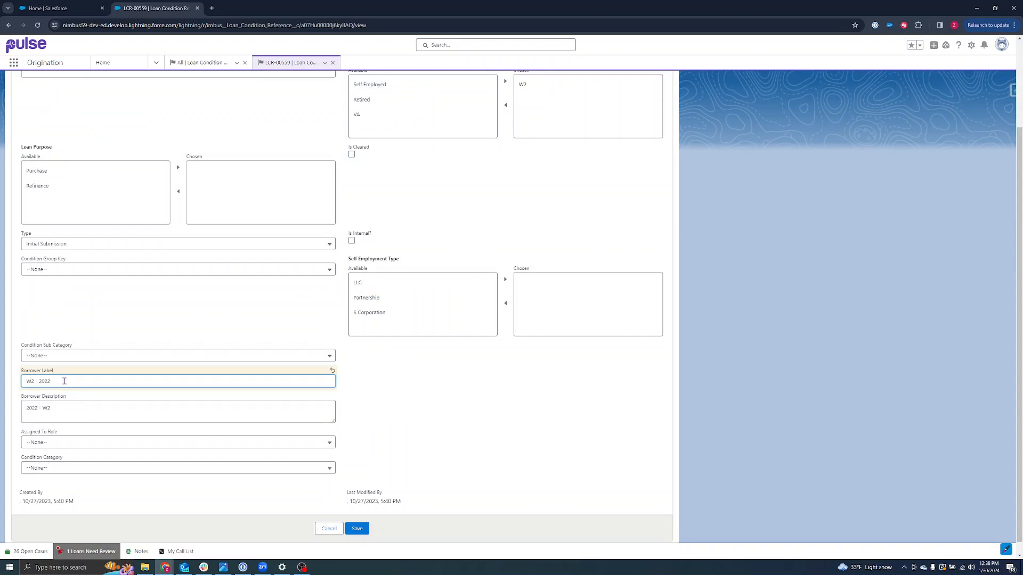
pyautogui.click(356, 529)
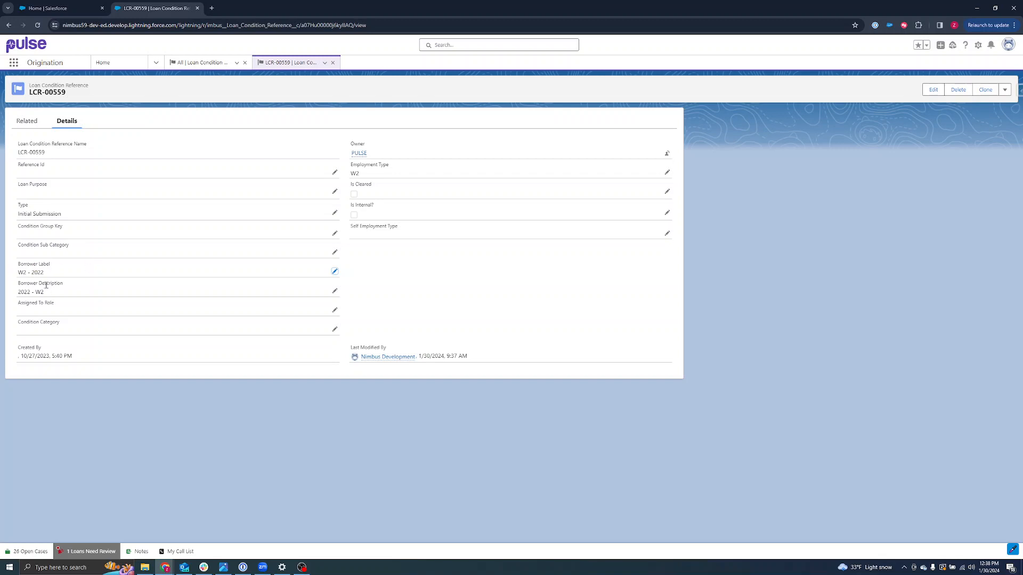
# Clear the w2 search and open the 'Flood insurance is required' reference LCR-00021.
pyautogui.click(201, 62)
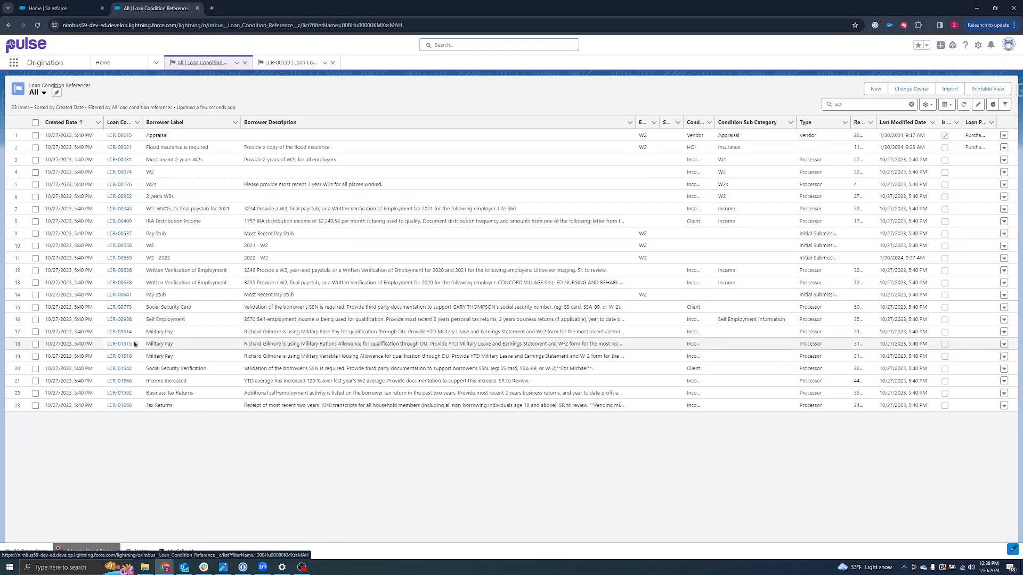
pyautogui.click(913, 105)
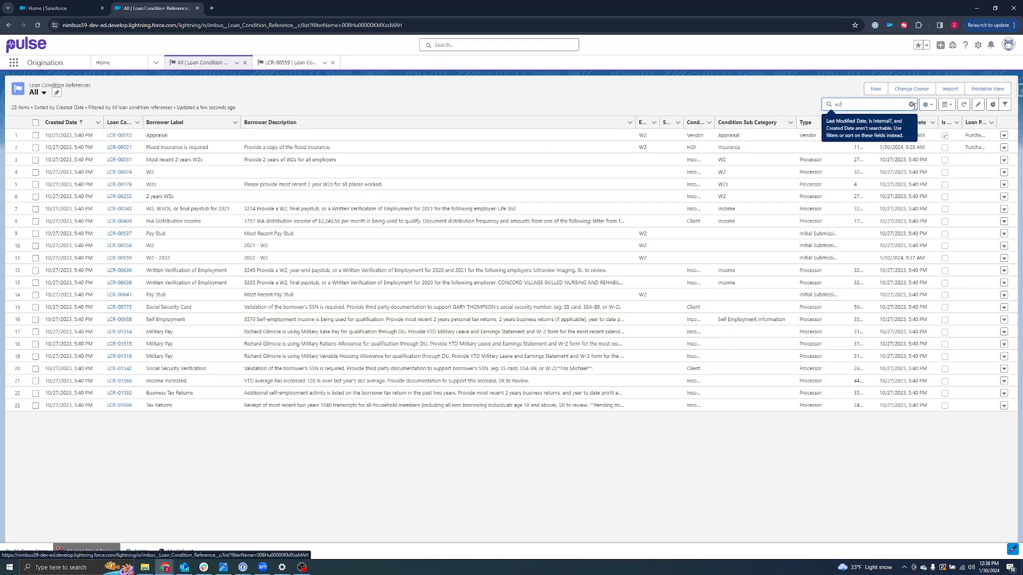
pyautogui.click(912, 105)
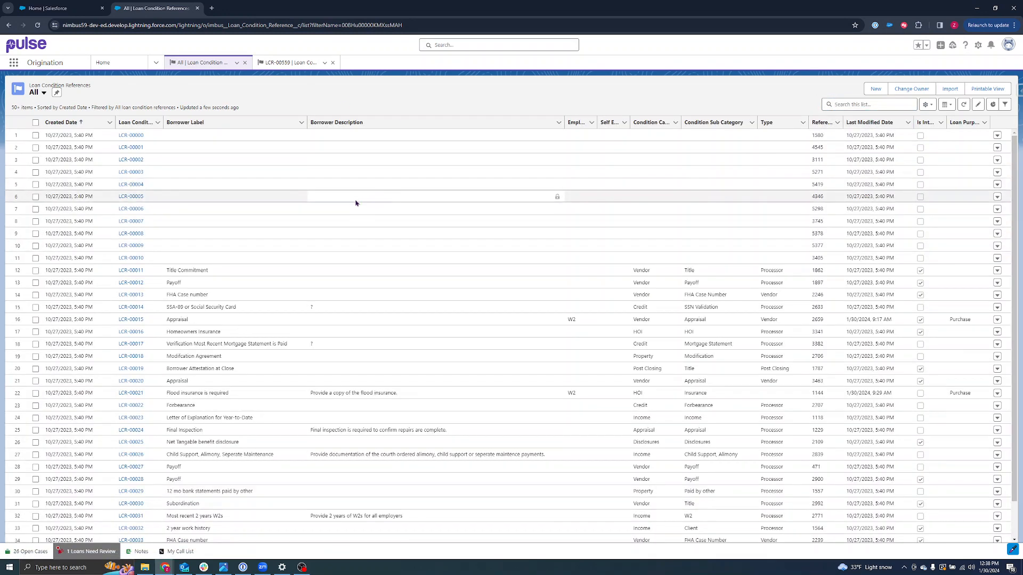
pyautogui.scroll(-1, 338, 231)
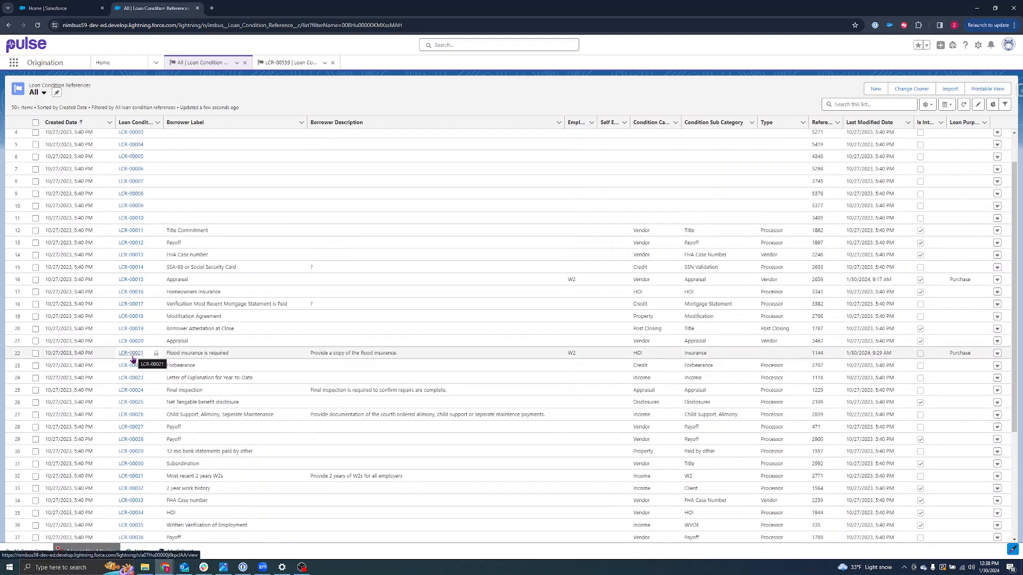
pyautogui.scroll(-1, 133, 368)
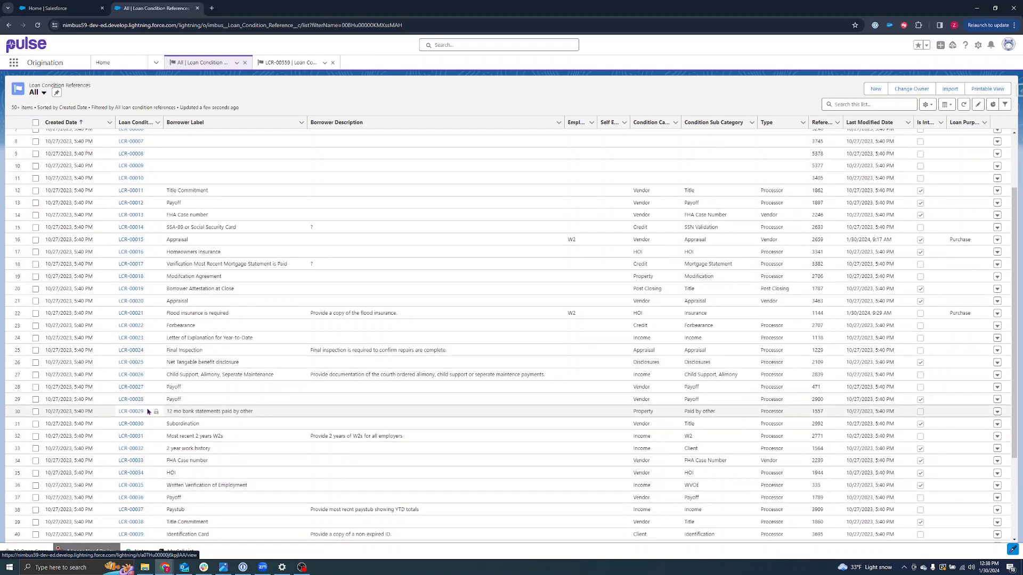
pyautogui.scroll(-2, 134, 405)
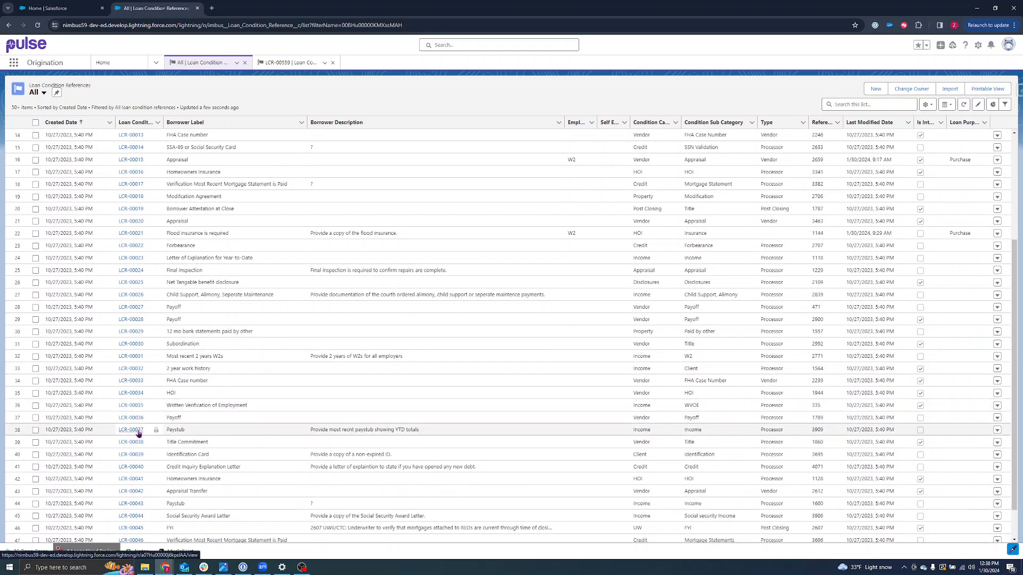
pyautogui.scroll(-2, 138, 434)
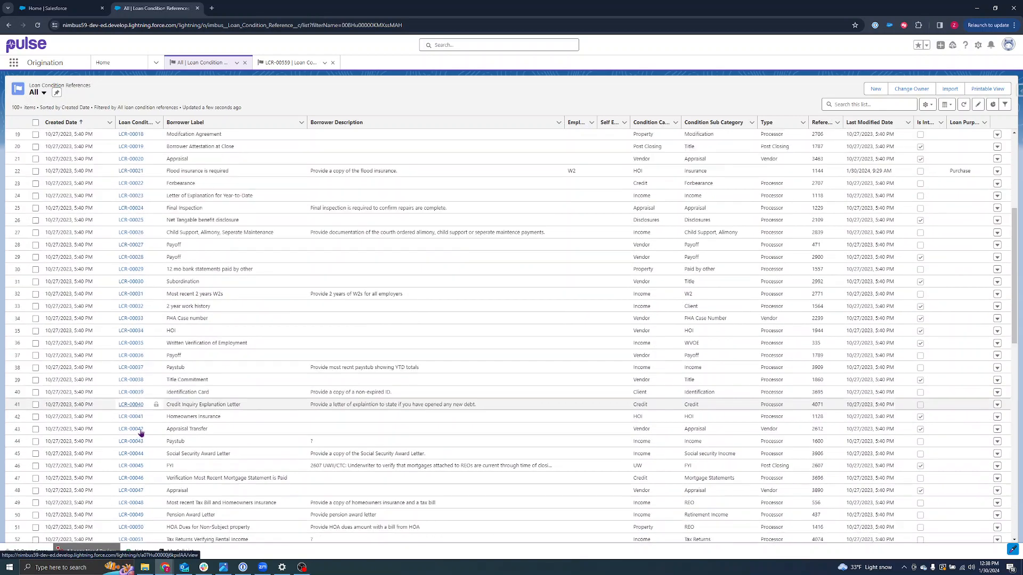
pyautogui.scroll(5, 162, 382)
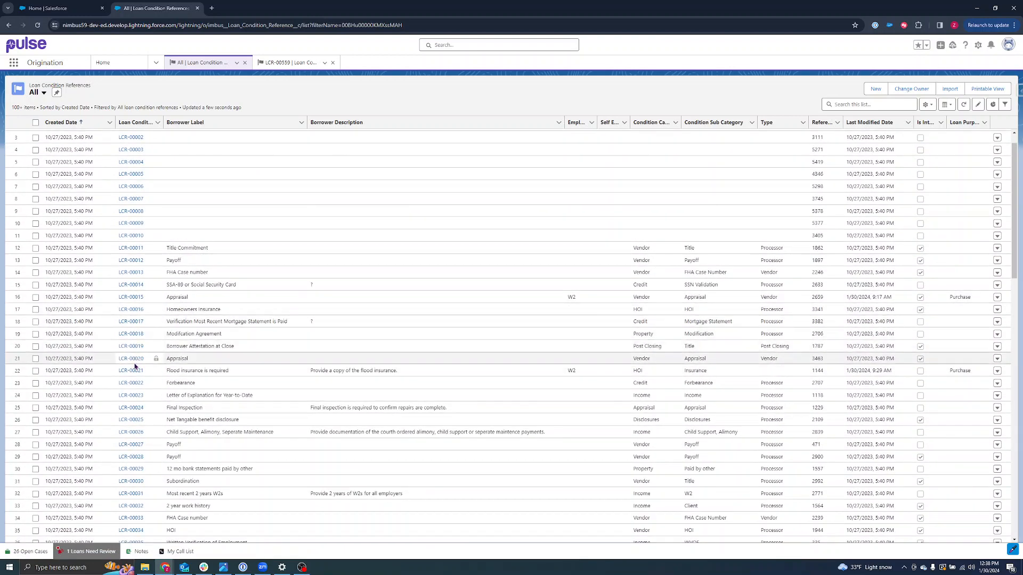
pyautogui.click(131, 371)
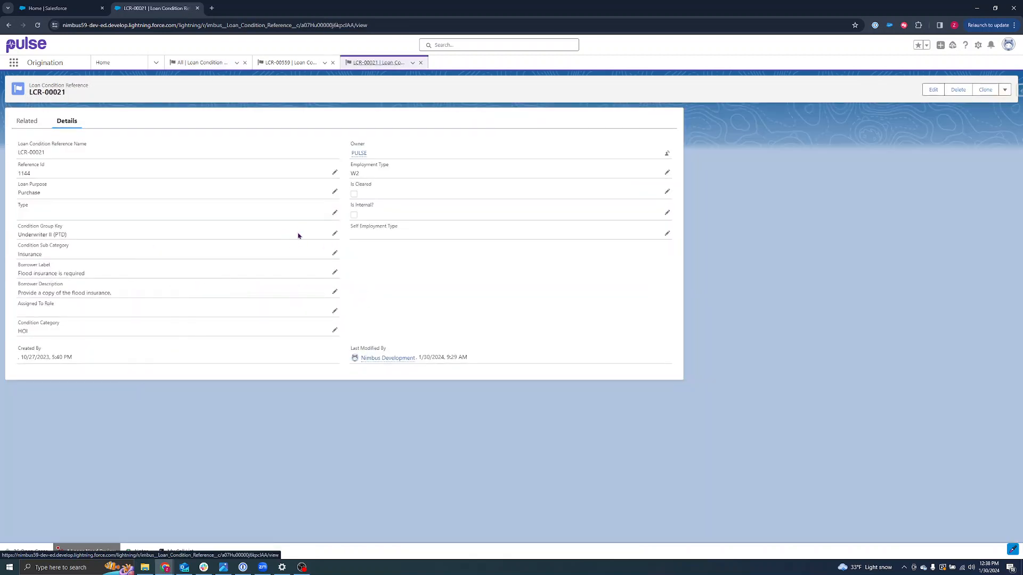
# On LCR-00021, replace Purchase with Refinance as Loan Purpose and keep W2 as the chosen Employment Type.
pyautogui.click(334, 193)
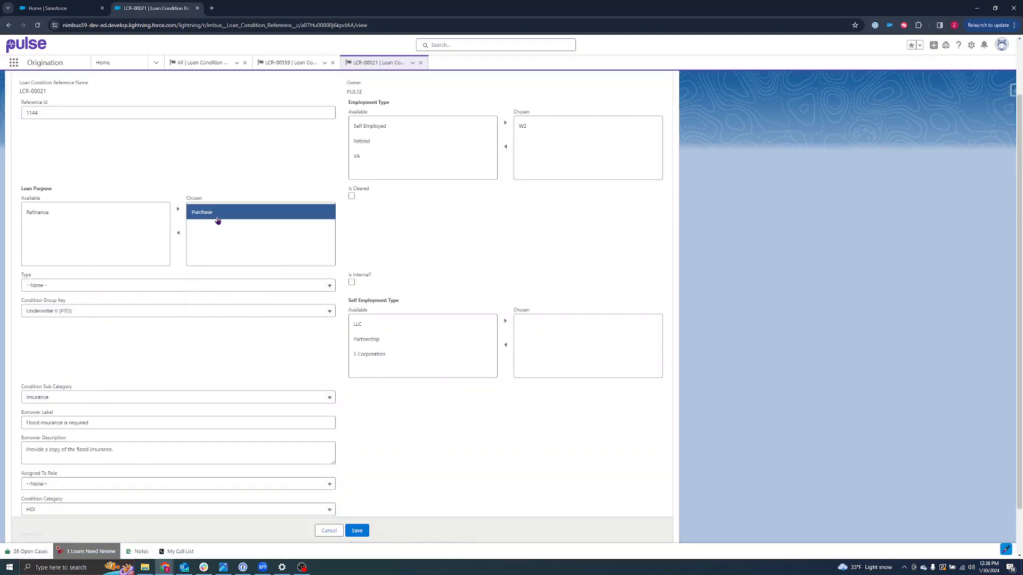
pyautogui.scroll(1, 343, 273)
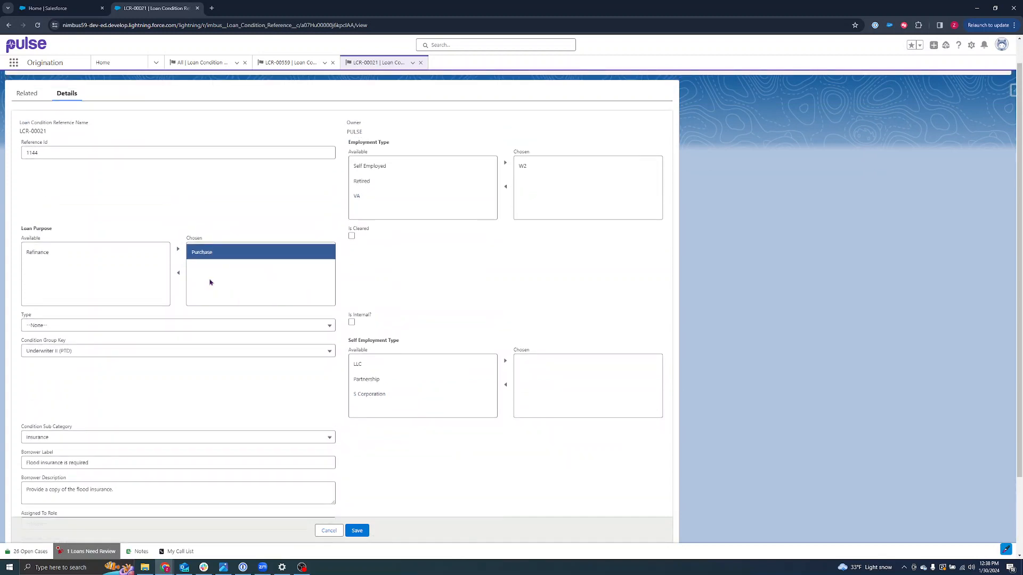
pyautogui.click(179, 273)
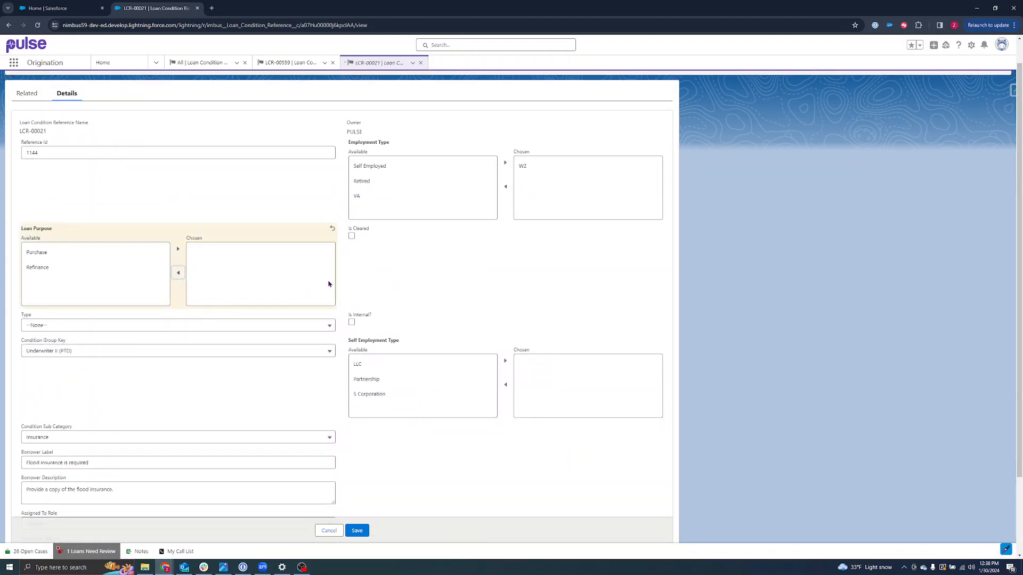
pyautogui.click(523, 165)
pyautogui.click(505, 187)
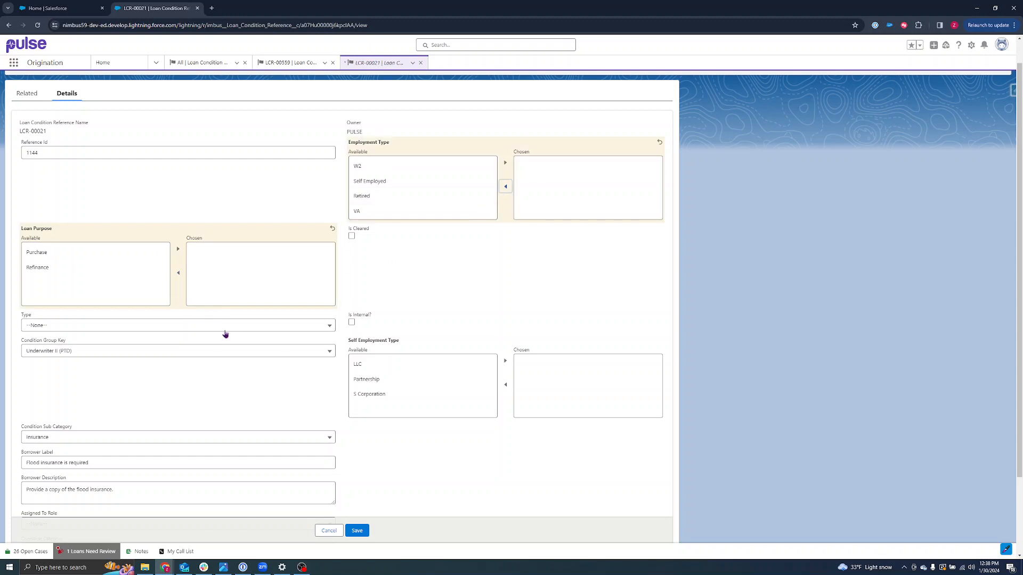
pyautogui.scroll(-1, 224, 330)
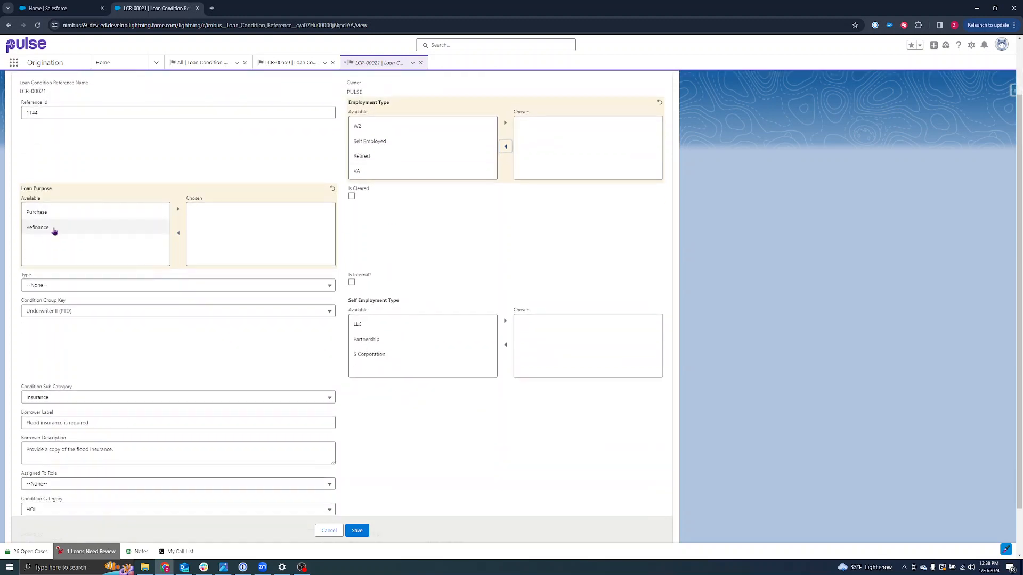
pyautogui.click(53, 229)
pyautogui.click(179, 212)
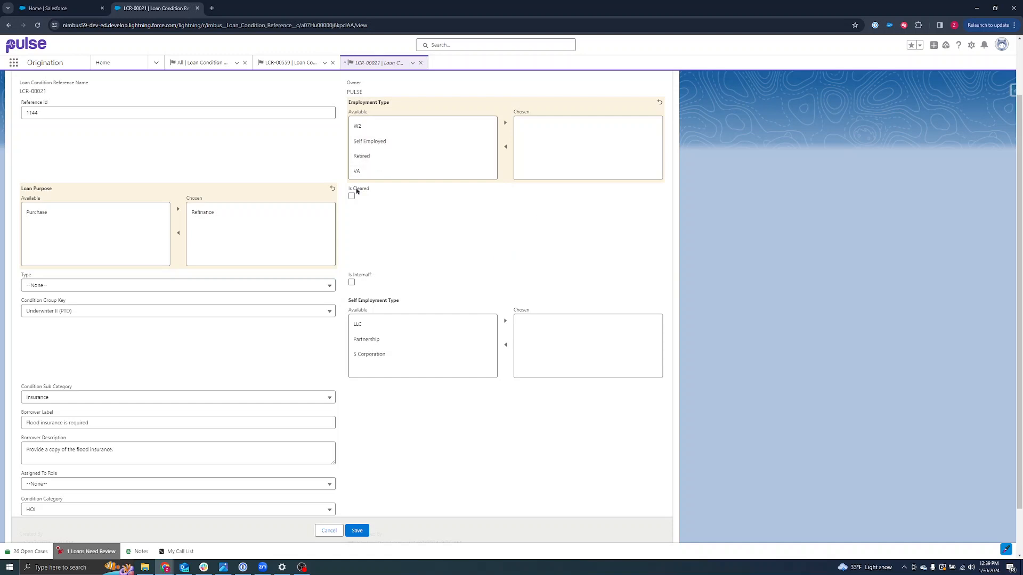
pyautogui.click(396, 128)
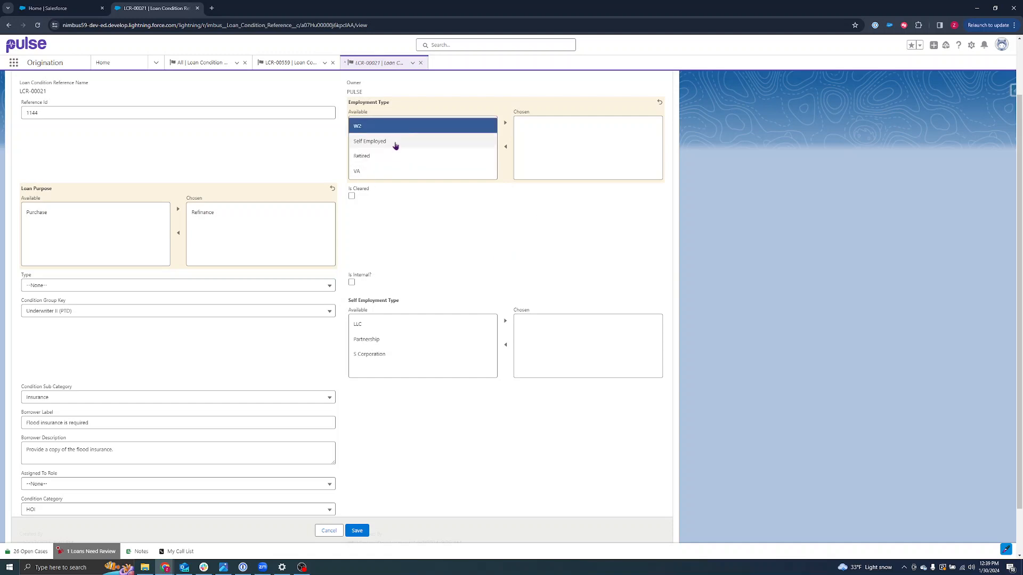
pyautogui.click(505, 122)
pyautogui.scroll(-1, 76, 329)
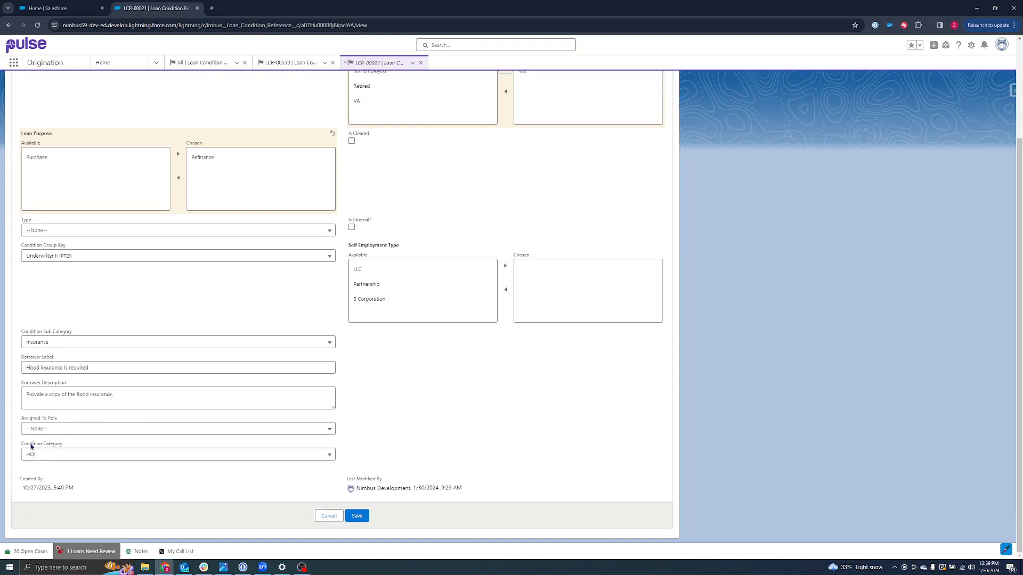
# Leave Category as HOI, set Type to Initial Submission, and save the record.
pyautogui.click(64, 454)
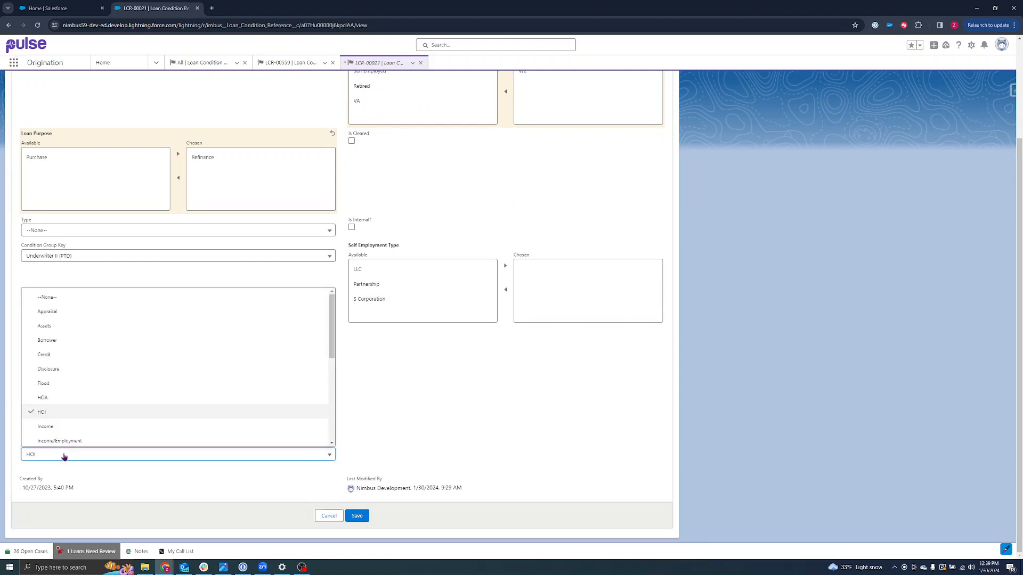
pyautogui.scroll(1, 80, 405)
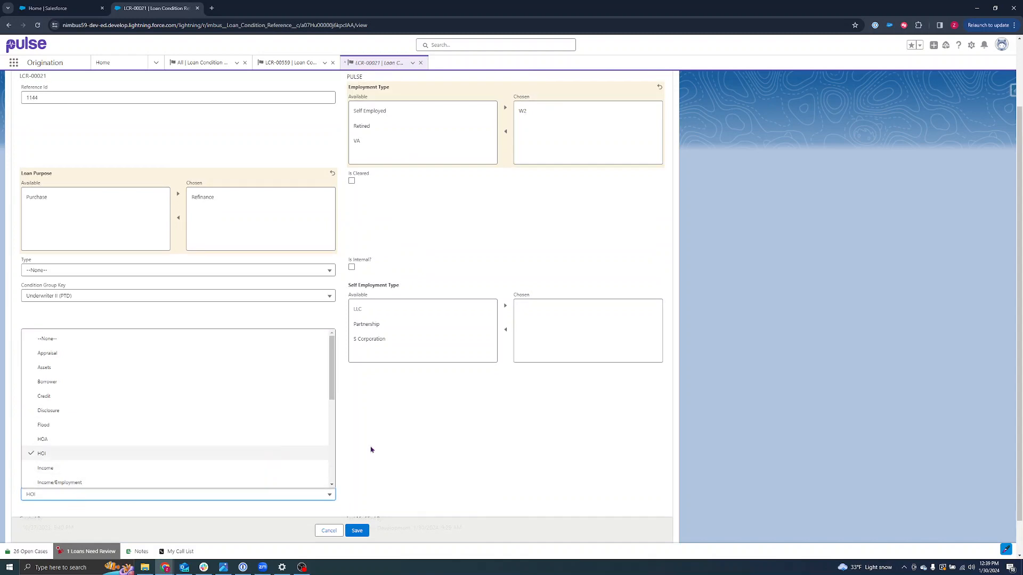
pyautogui.click(432, 444)
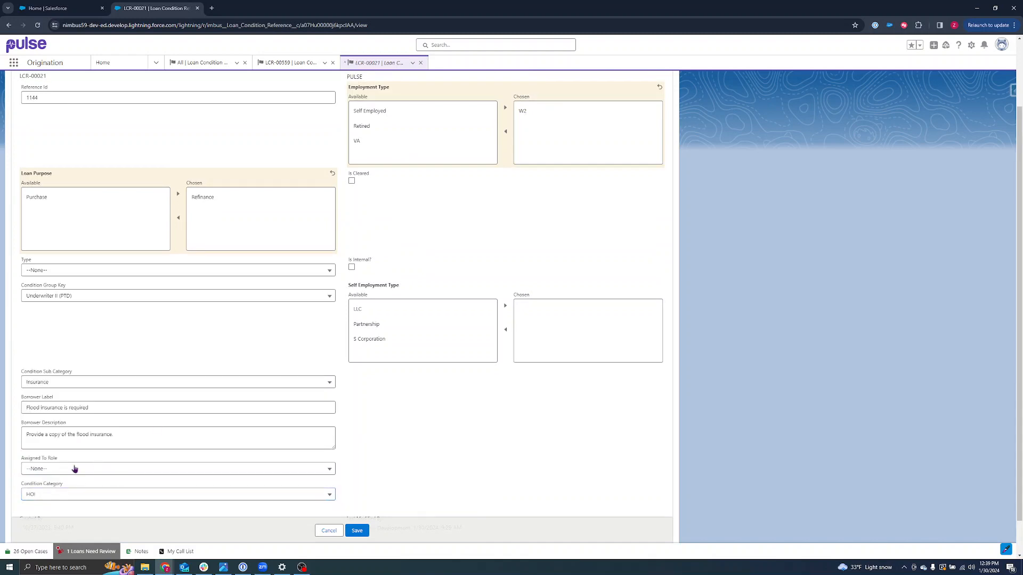
pyautogui.scroll(1, 74, 469)
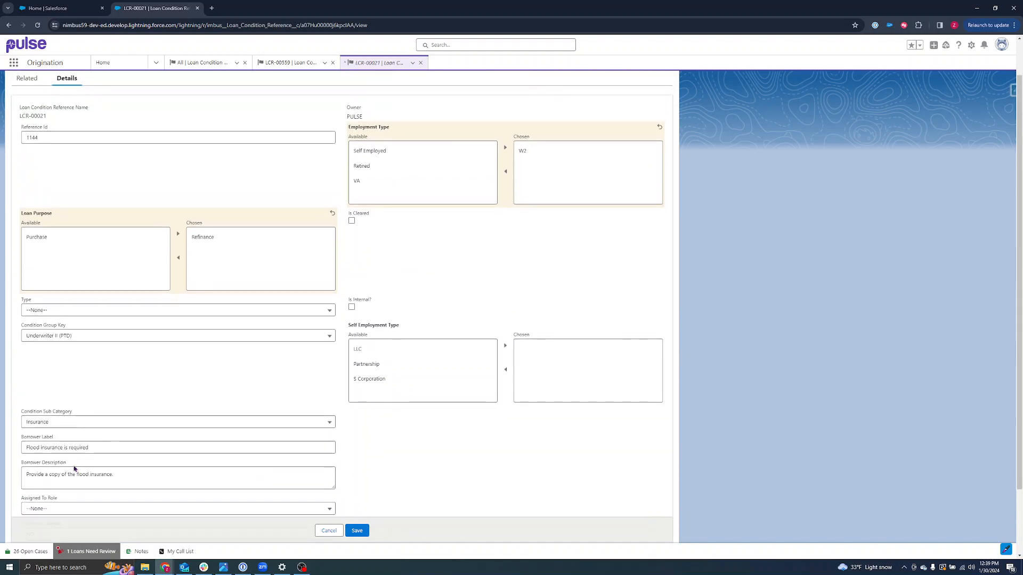
pyautogui.scroll(-1, 75, 470)
pyautogui.click(81, 271)
pyautogui.click(440, 376)
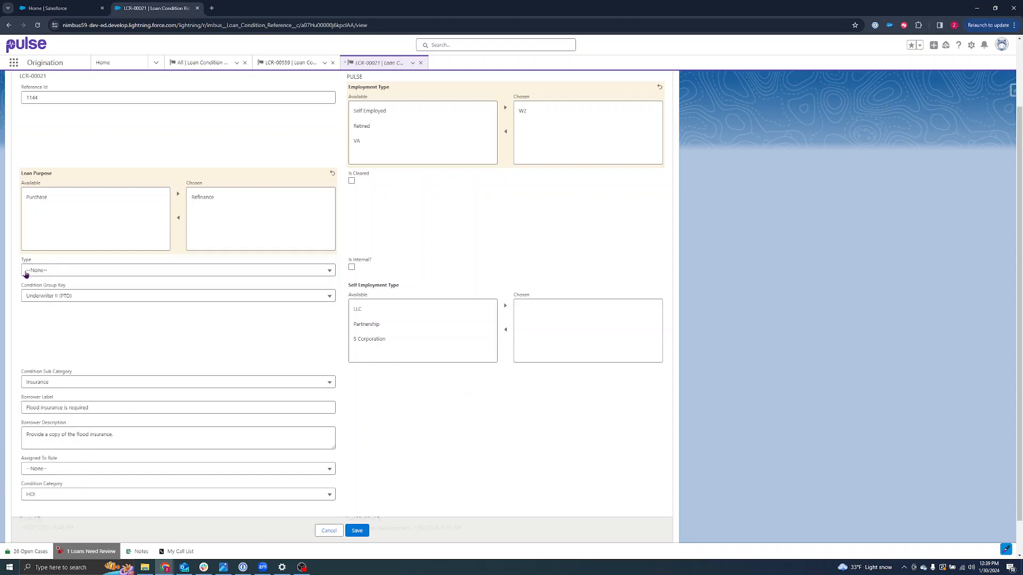
pyautogui.click(56, 274)
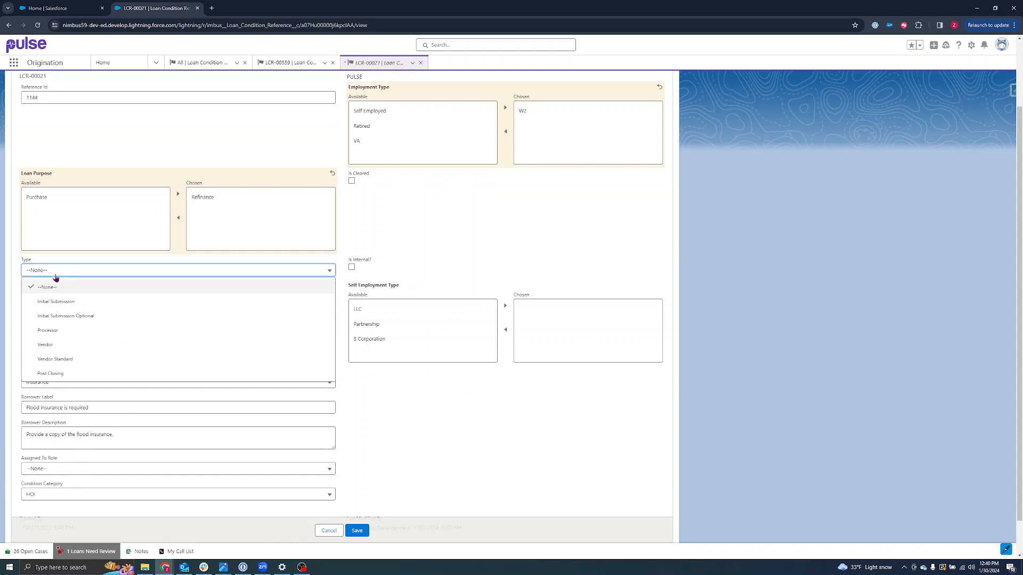
pyautogui.click(62, 305)
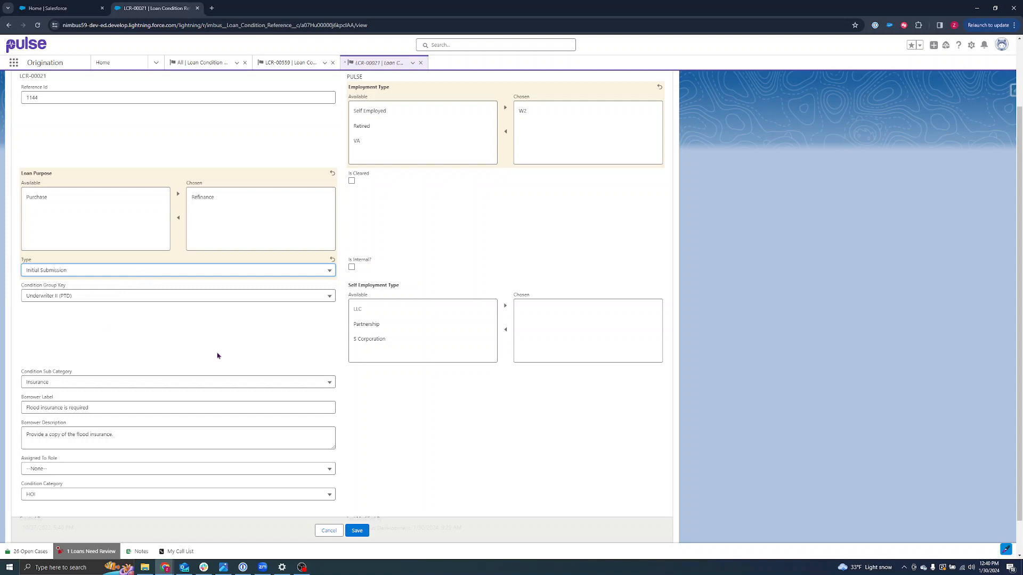
pyautogui.scroll(1, 292, 389)
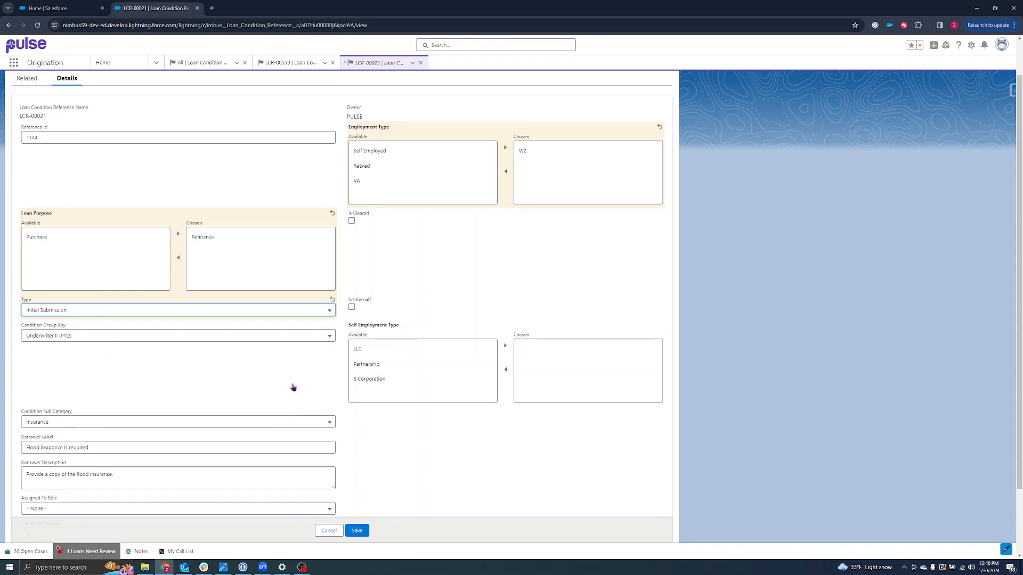
pyautogui.click(357, 531)
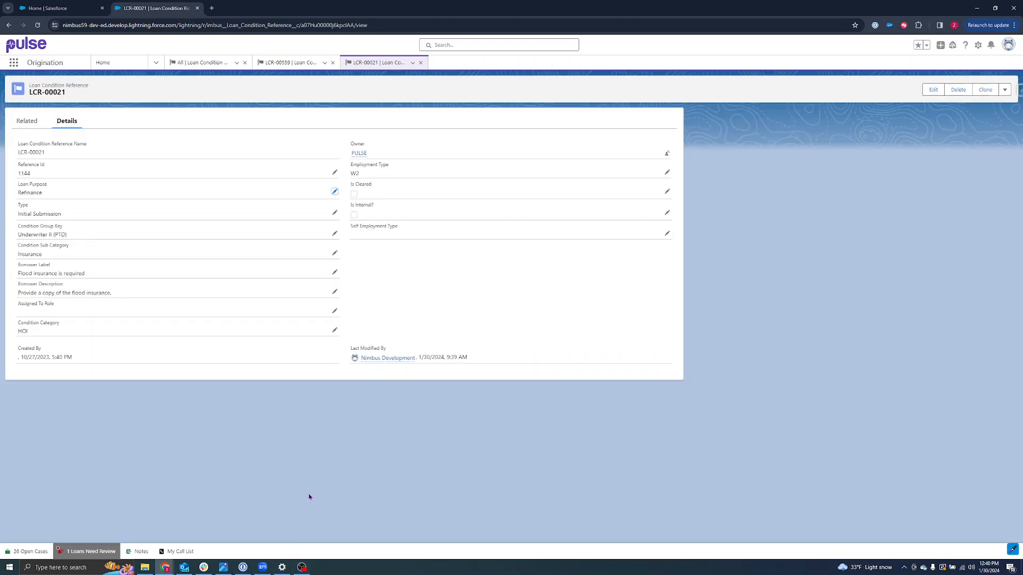
# Reload the borrower's opportunity and check LCR-00021's saved details.
pyautogui.click(54, 8)
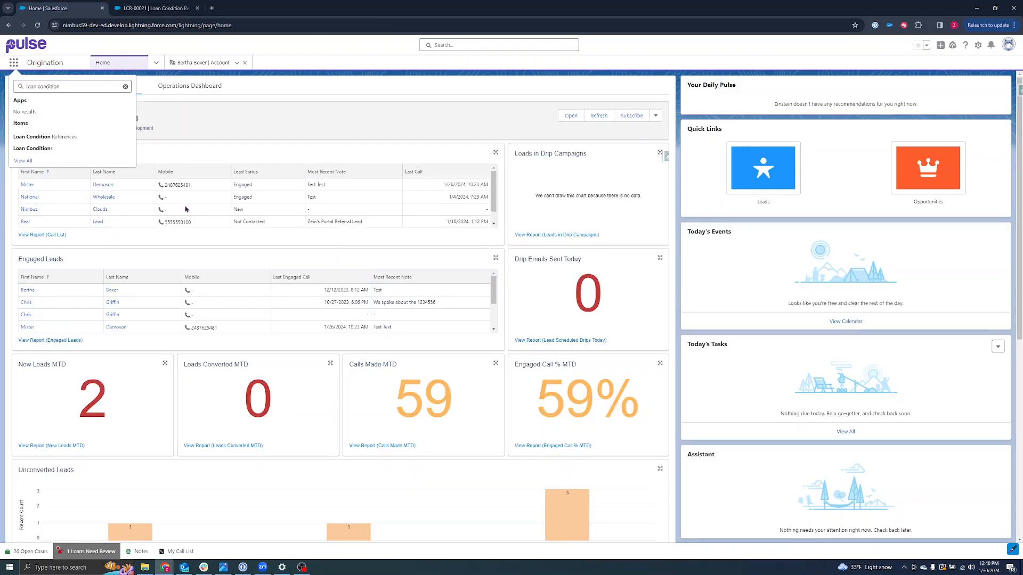
pyautogui.click(203, 63)
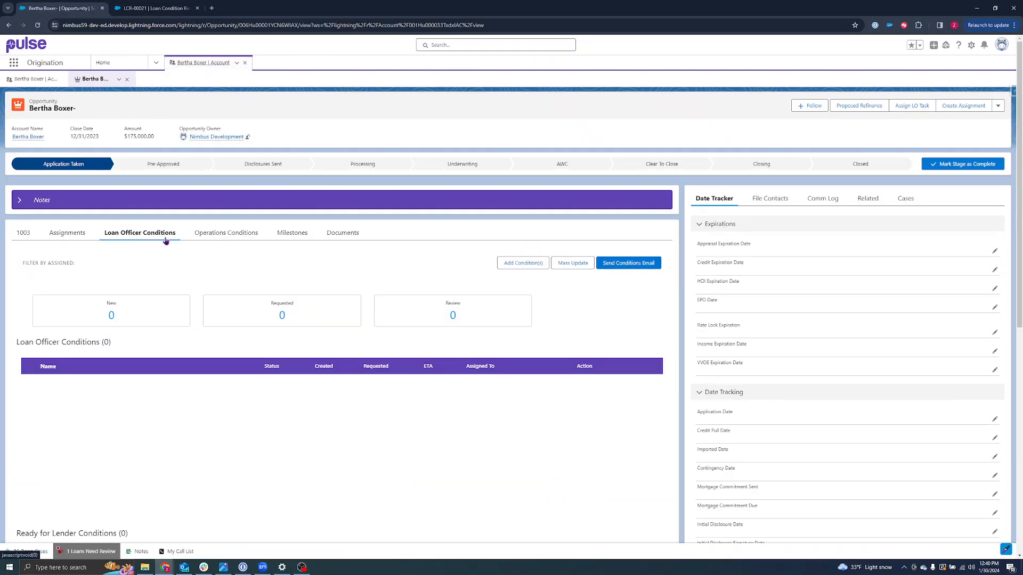
pyautogui.click(38, 25)
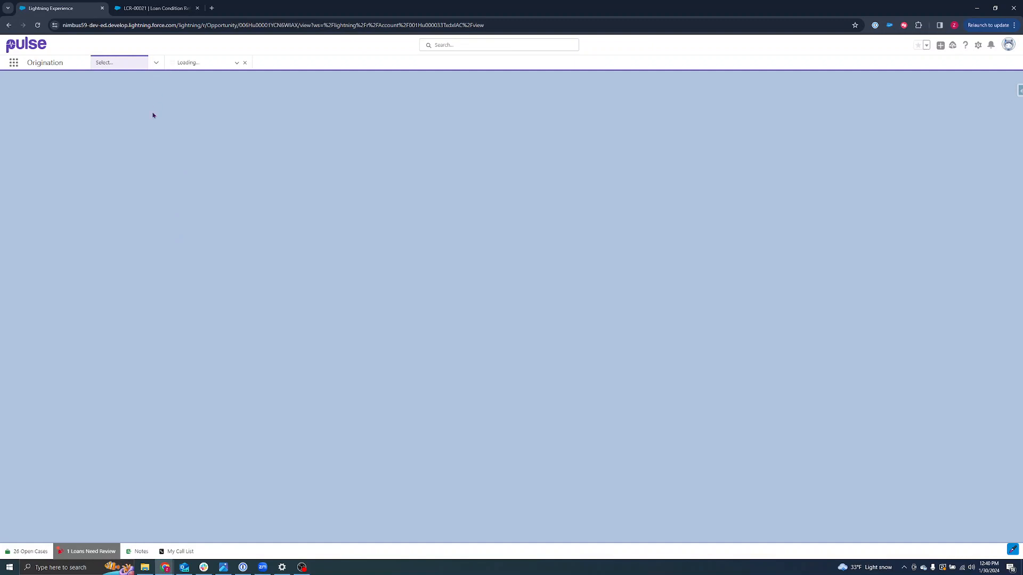
pyautogui.click(166, 8)
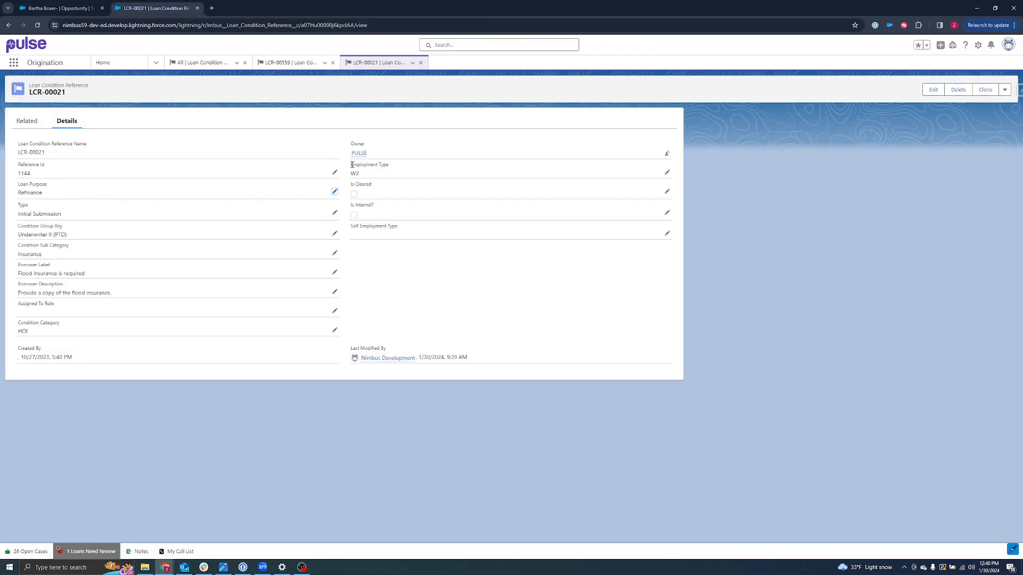
pyautogui.click(60, 8)
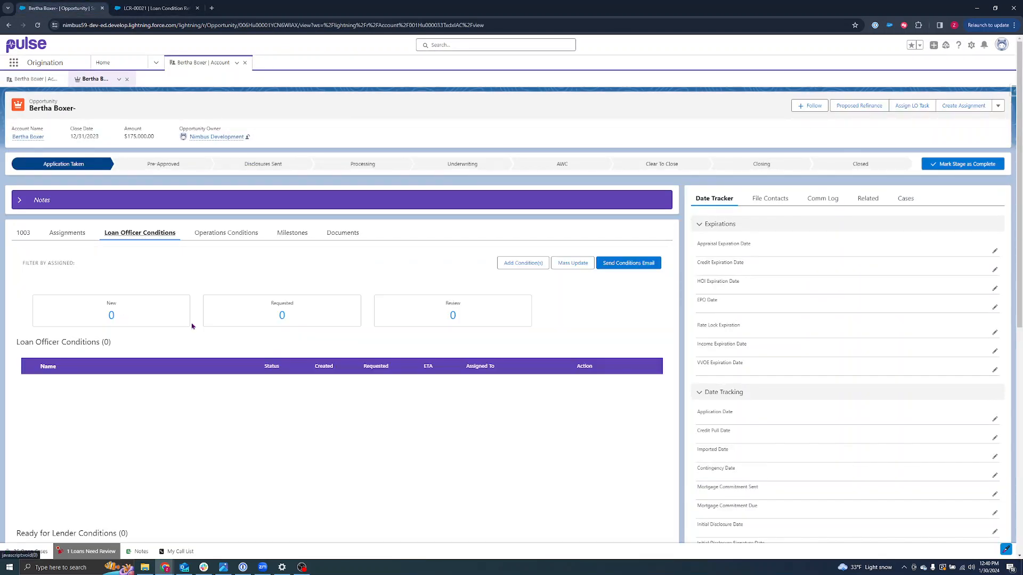
# Run Add Conditions for loan officer conditions with W2 employment to list the matching conditions.
pyautogui.click(523, 264)
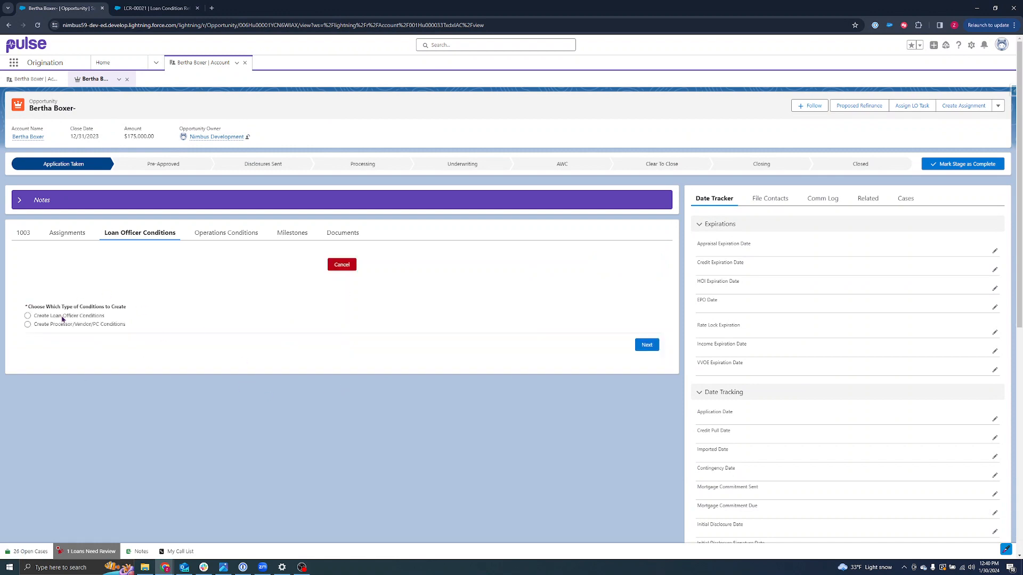
pyautogui.click(62, 318)
pyautogui.click(637, 345)
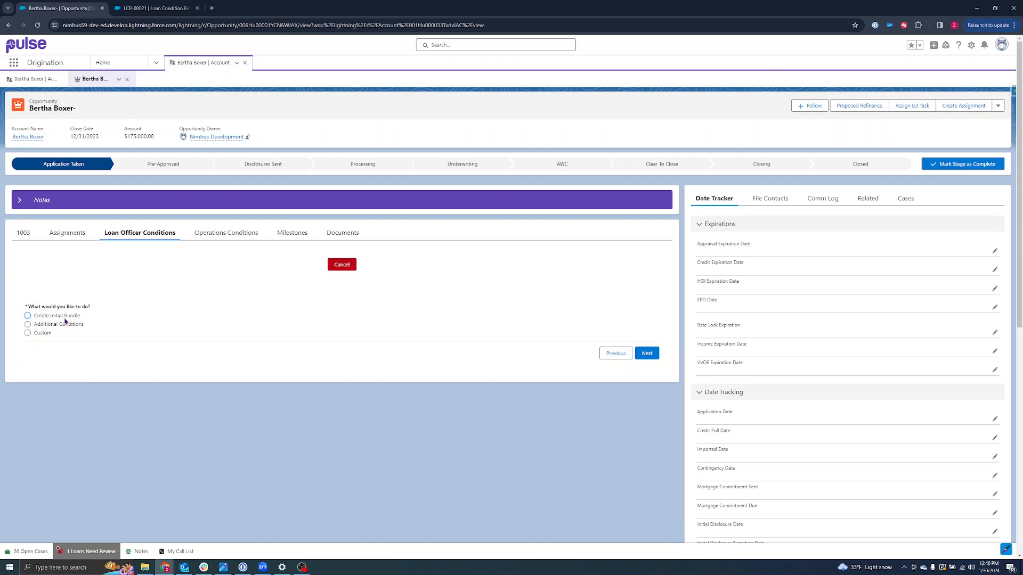
pyautogui.click(644, 353)
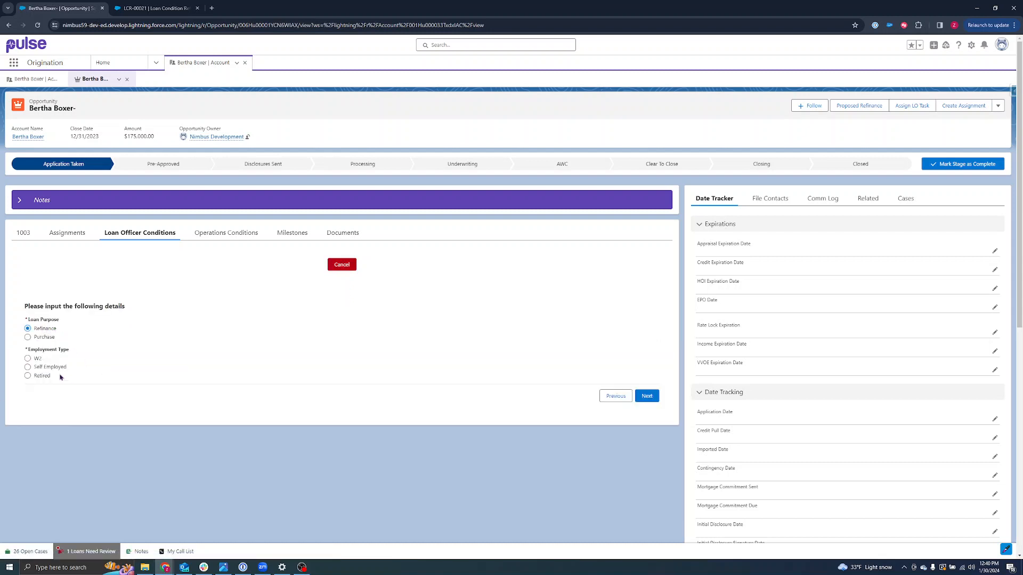
pyautogui.click(37, 358)
pyautogui.click(643, 396)
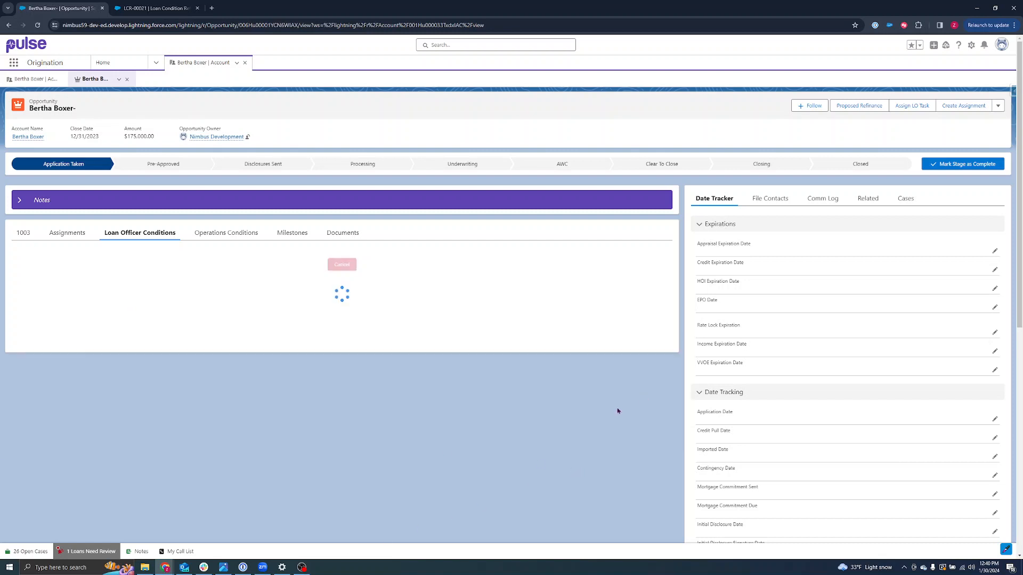
pyautogui.scroll(-2, 144, 392)
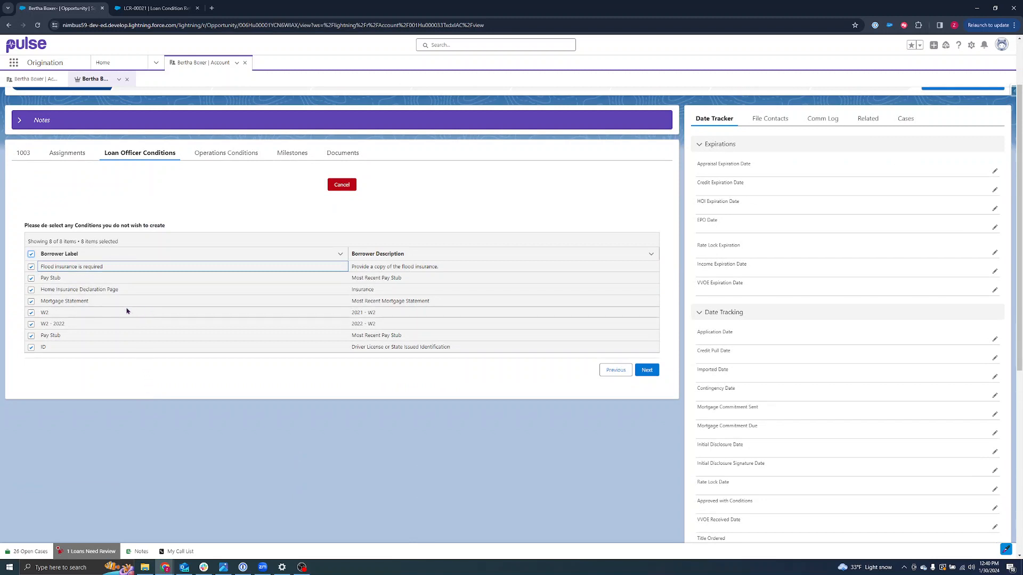
# Compare the proposed conditions against LCR-00021, then cancel the wizard without creating any.
pyautogui.hotkey('ctrl', 'Tab')
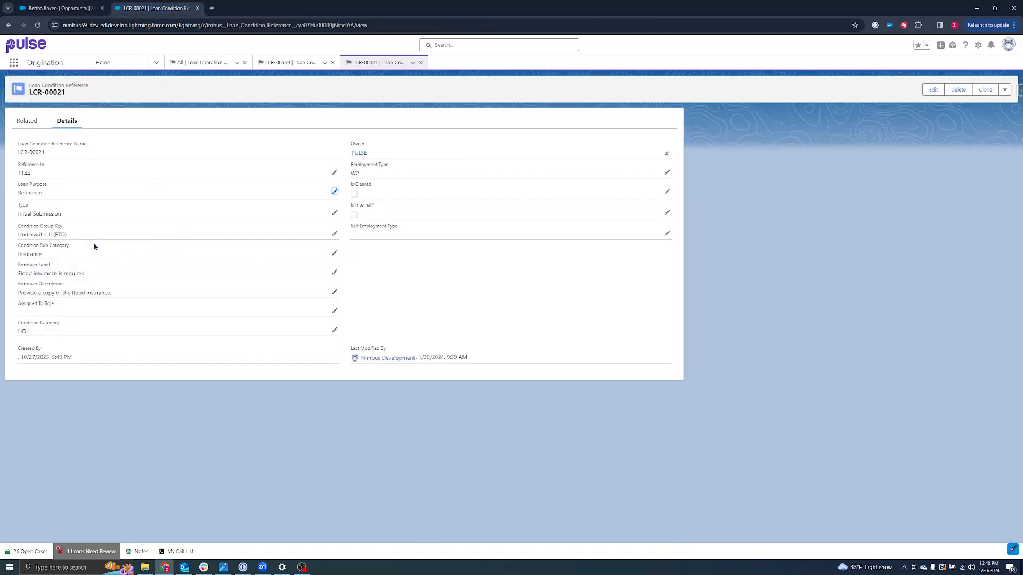
pyautogui.hotkey('ctrl', 'Tab')
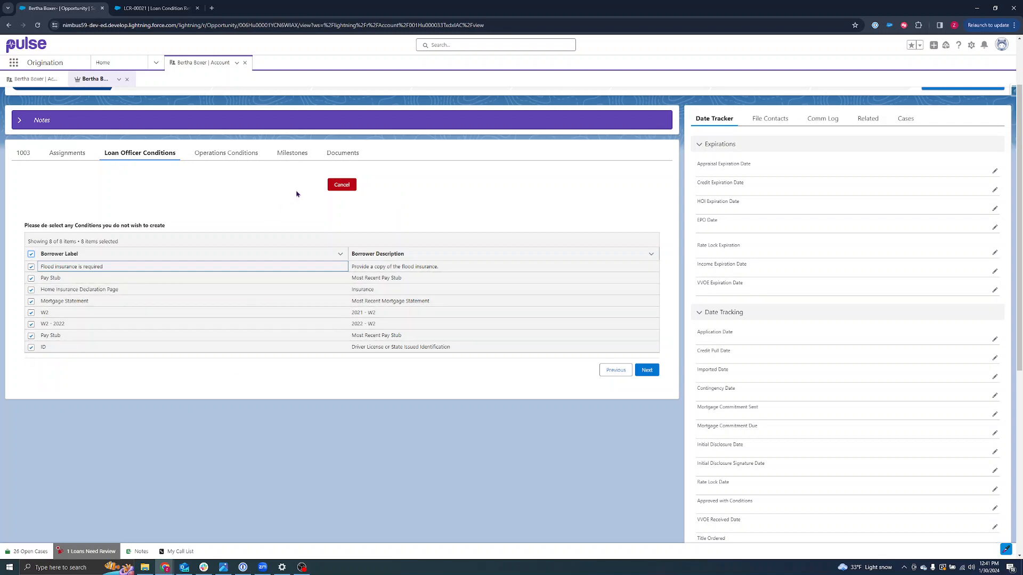
pyautogui.click(343, 185)
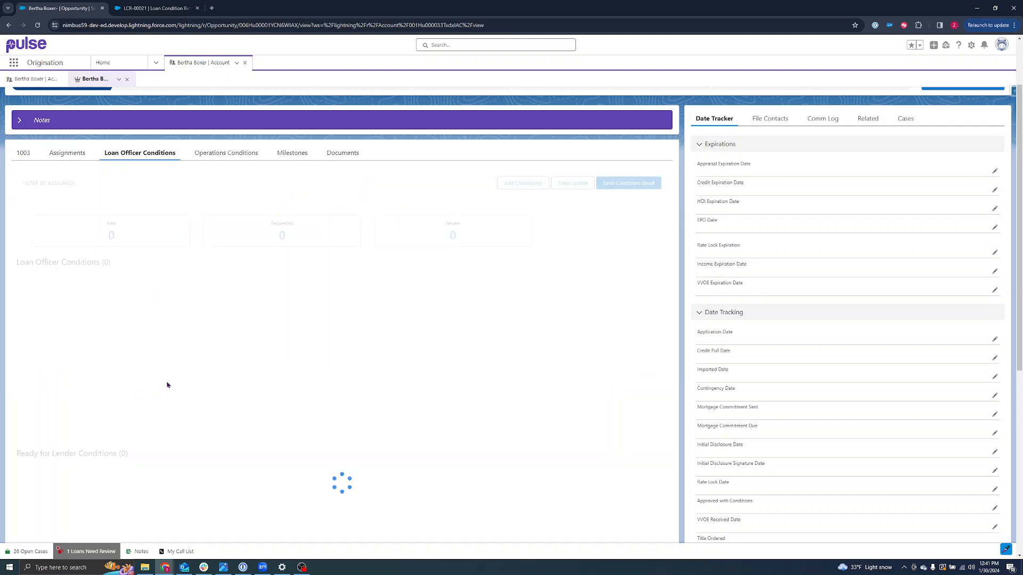
pyautogui.scroll(2, 155, 358)
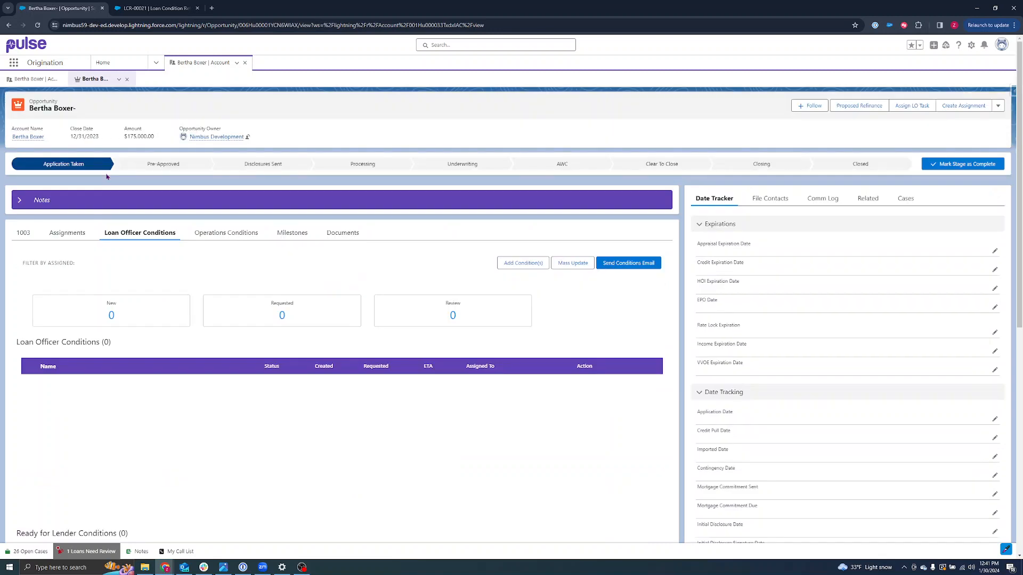
pyautogui.click(155, 8)
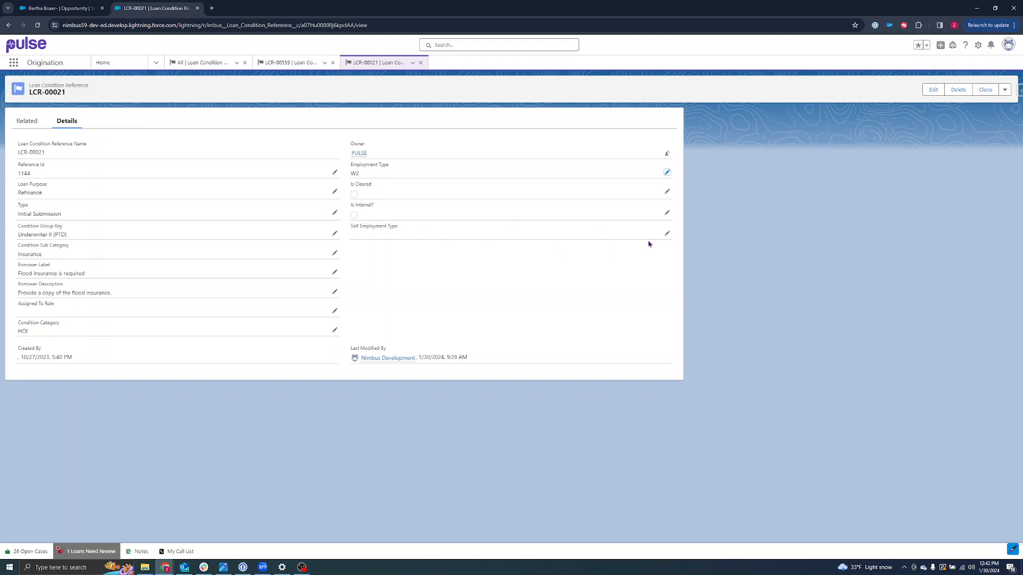
pyautogui.click(665, 234)
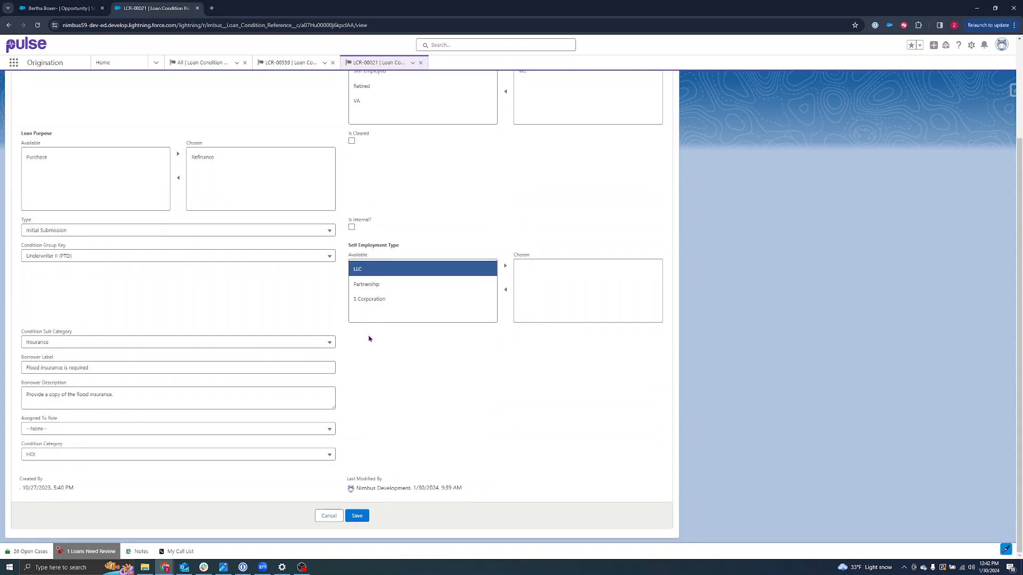
pyautogui.click(84, 8)
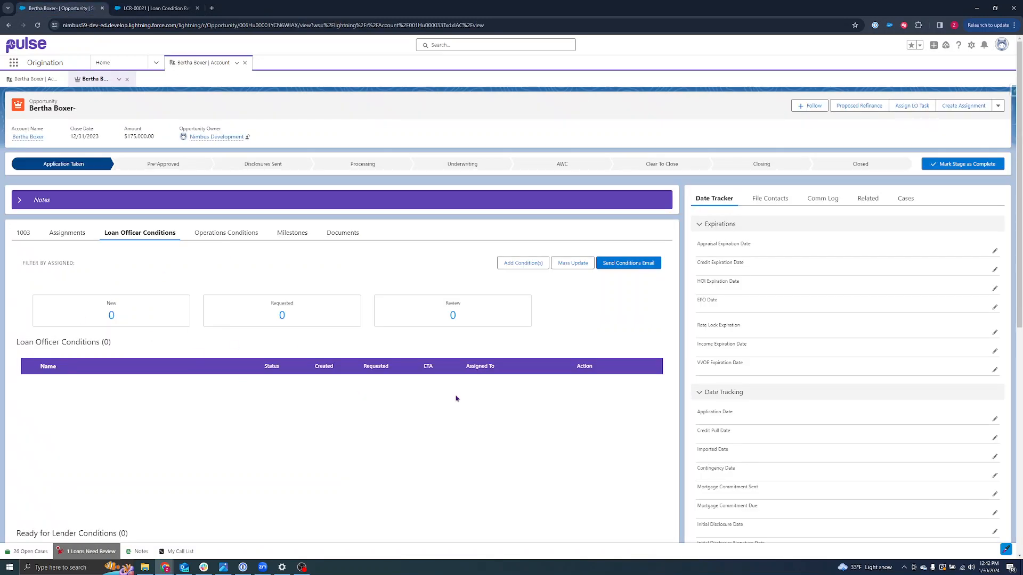